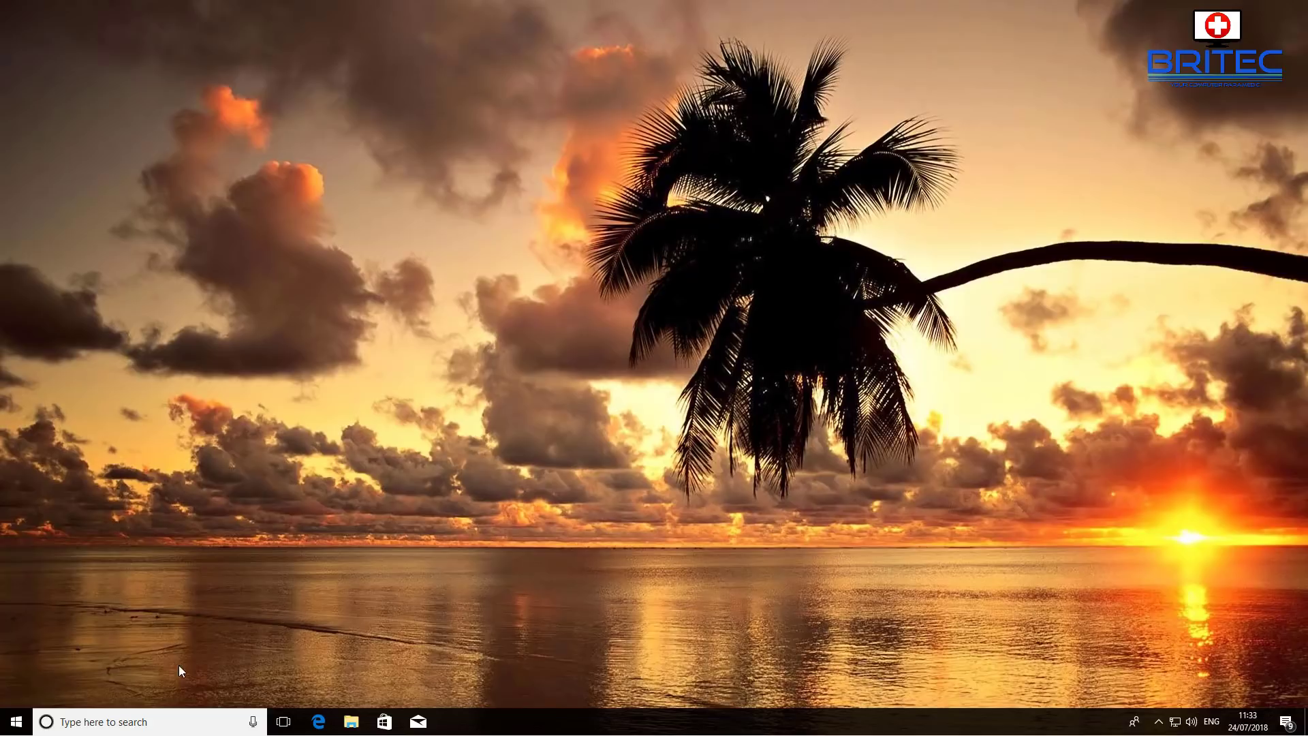
# - Go to Settings > Update & Security > Windows Defender, which reports the antivirus is off
pyautogui.click(16, 721)
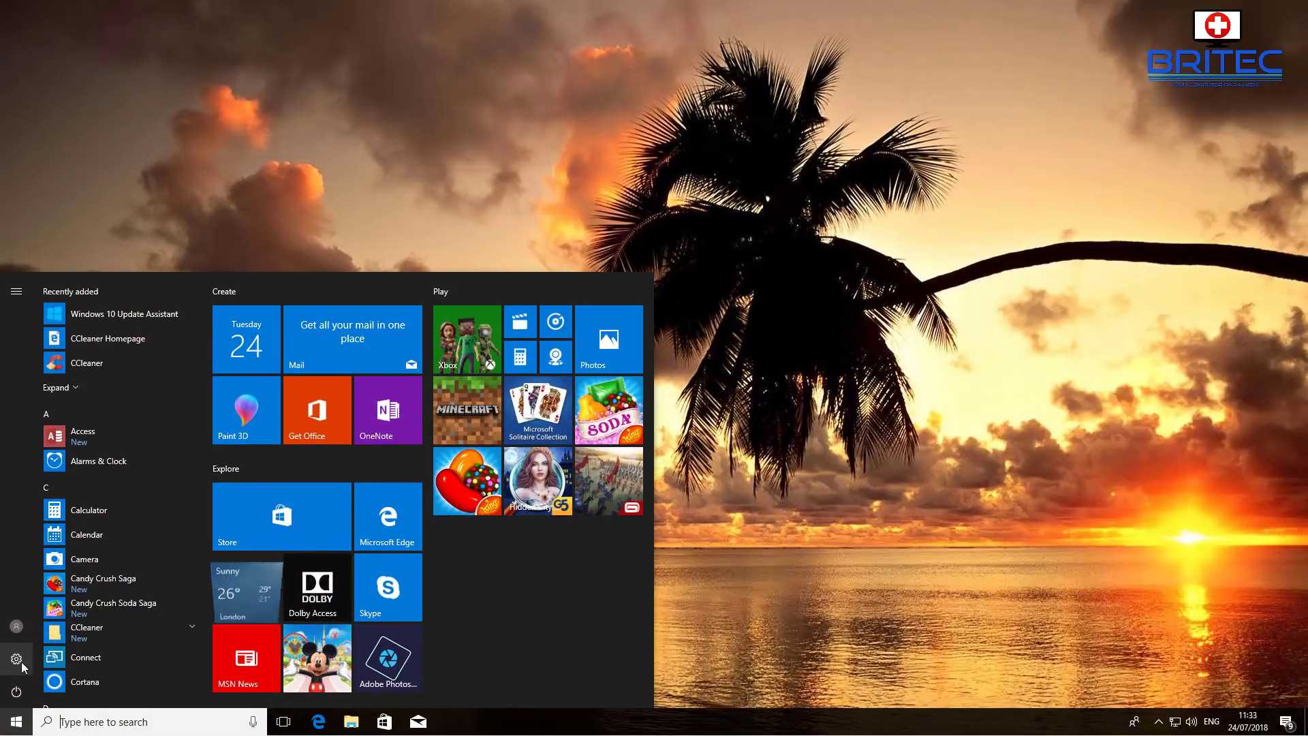
pyautogui.click(22, 663)
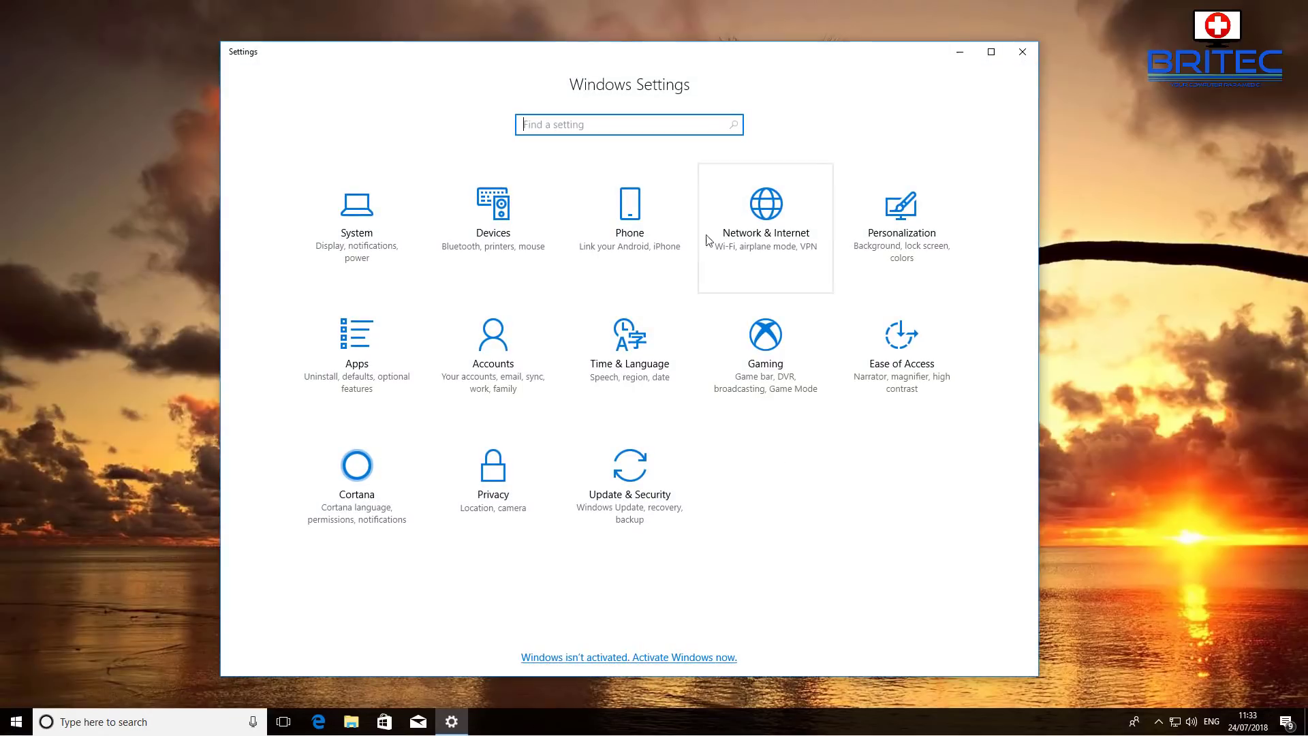
pyautogui.click(641, 504)
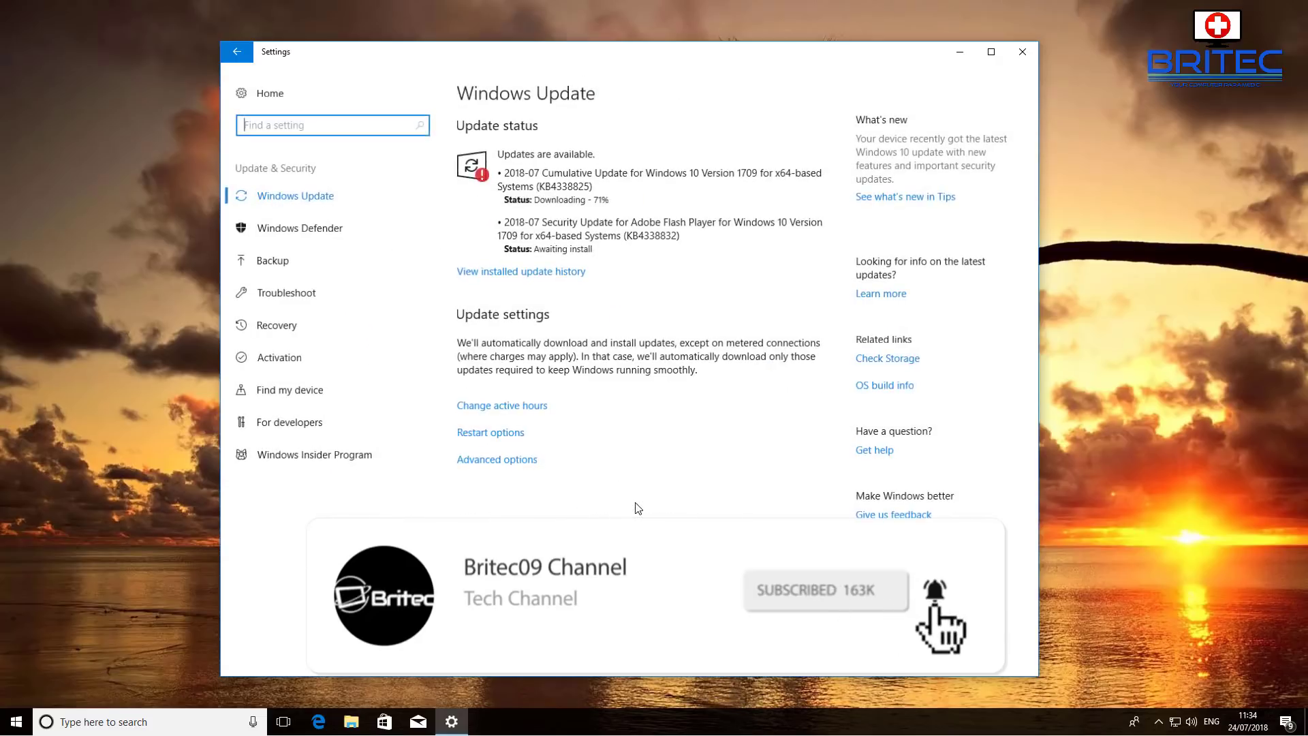
pyautogui.click(292, 230)
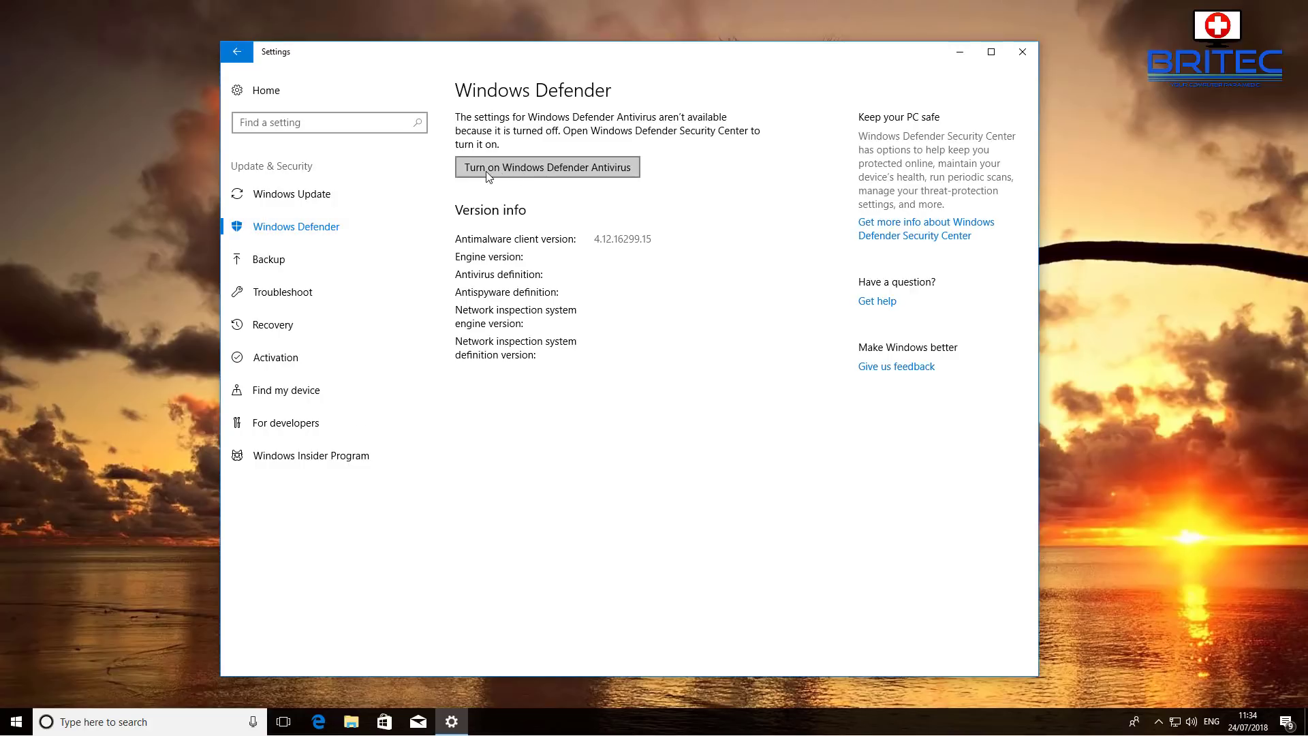
pyautogui.click(545, 170)
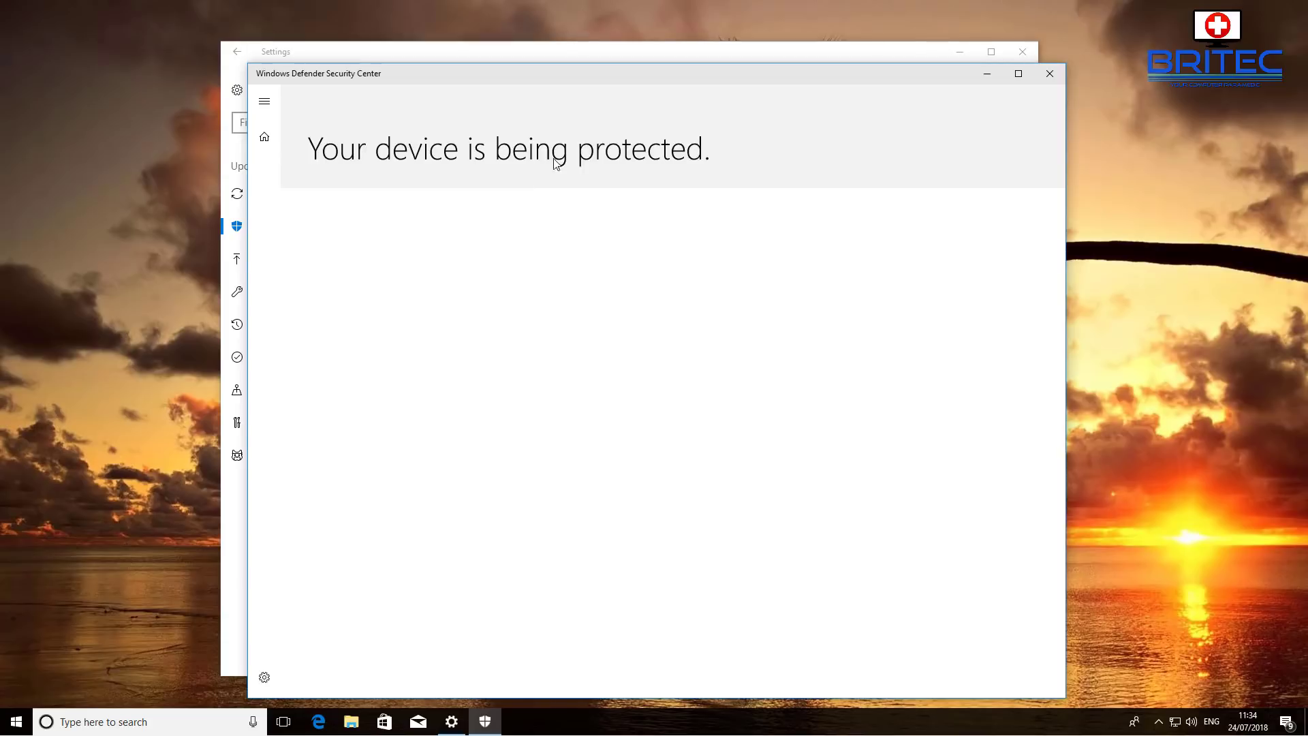
pyautogui.moveTo(658, 76); pyautogui.dragTo(641, 59)
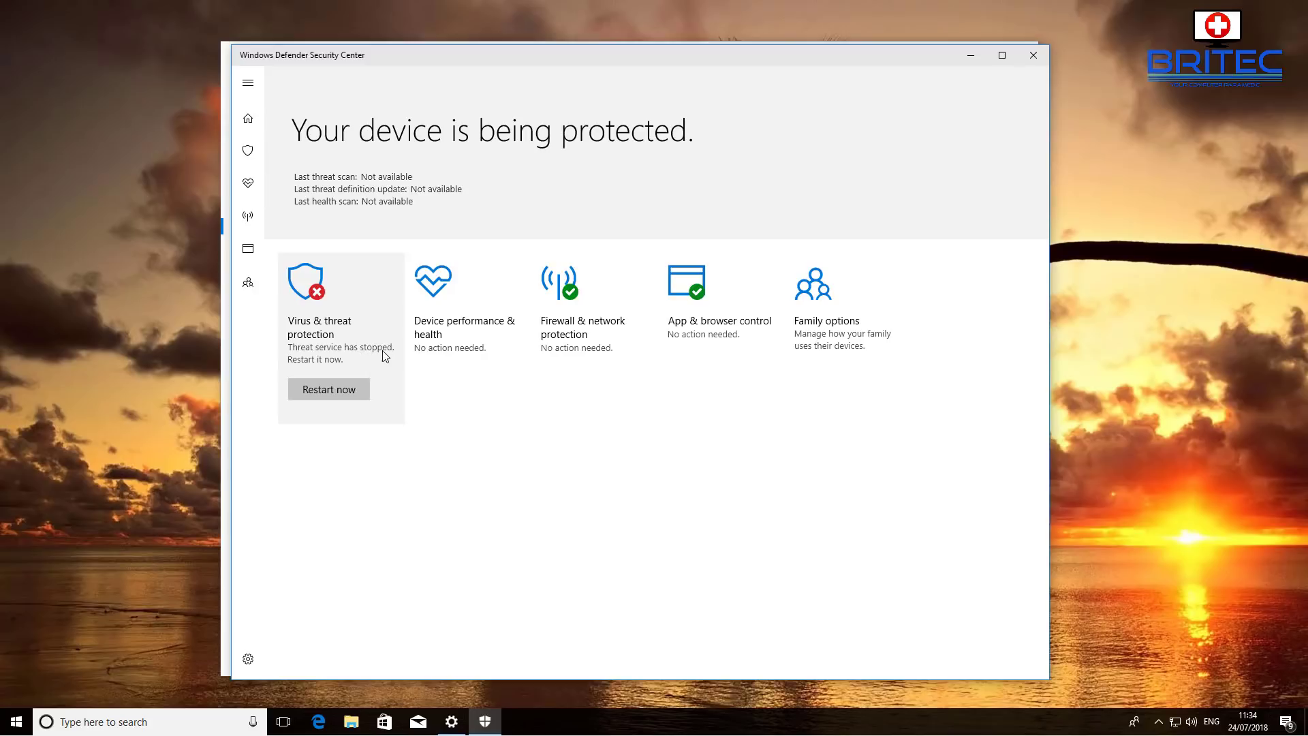
pyautogui.click(318, 392)
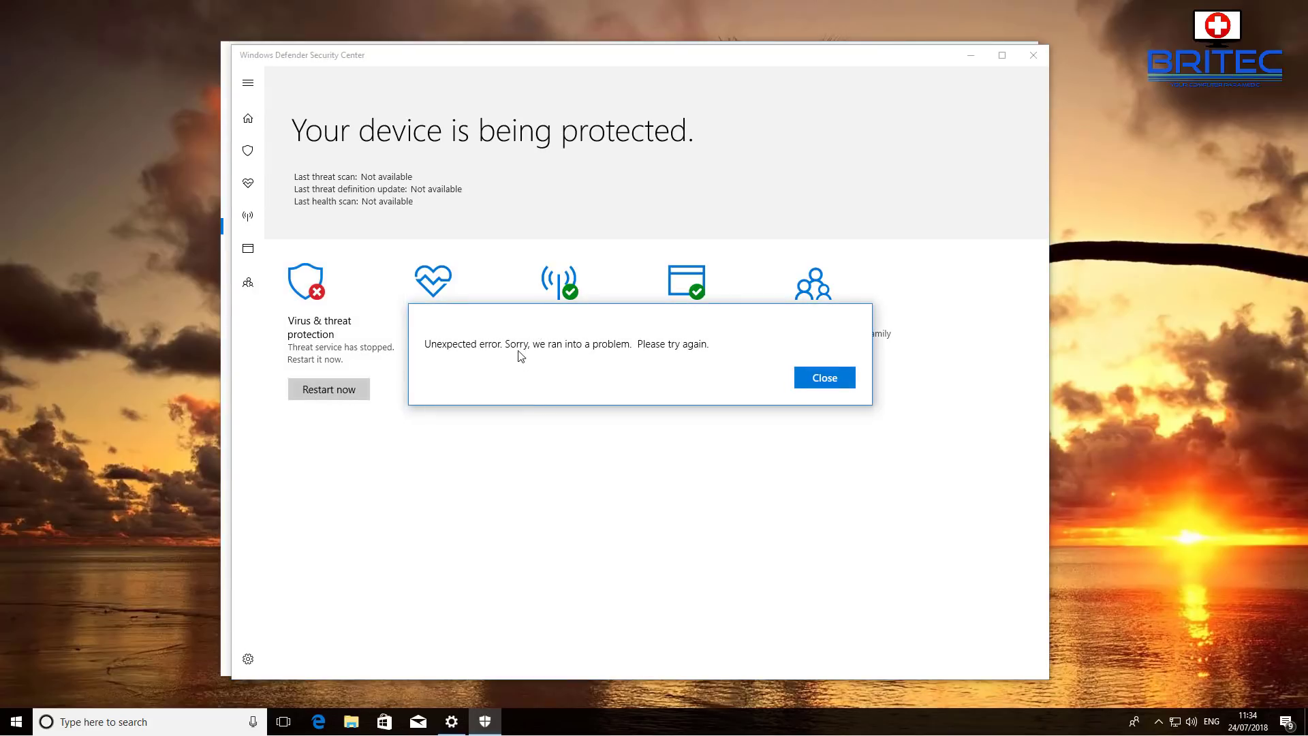
pyautogui.click(825, 377)
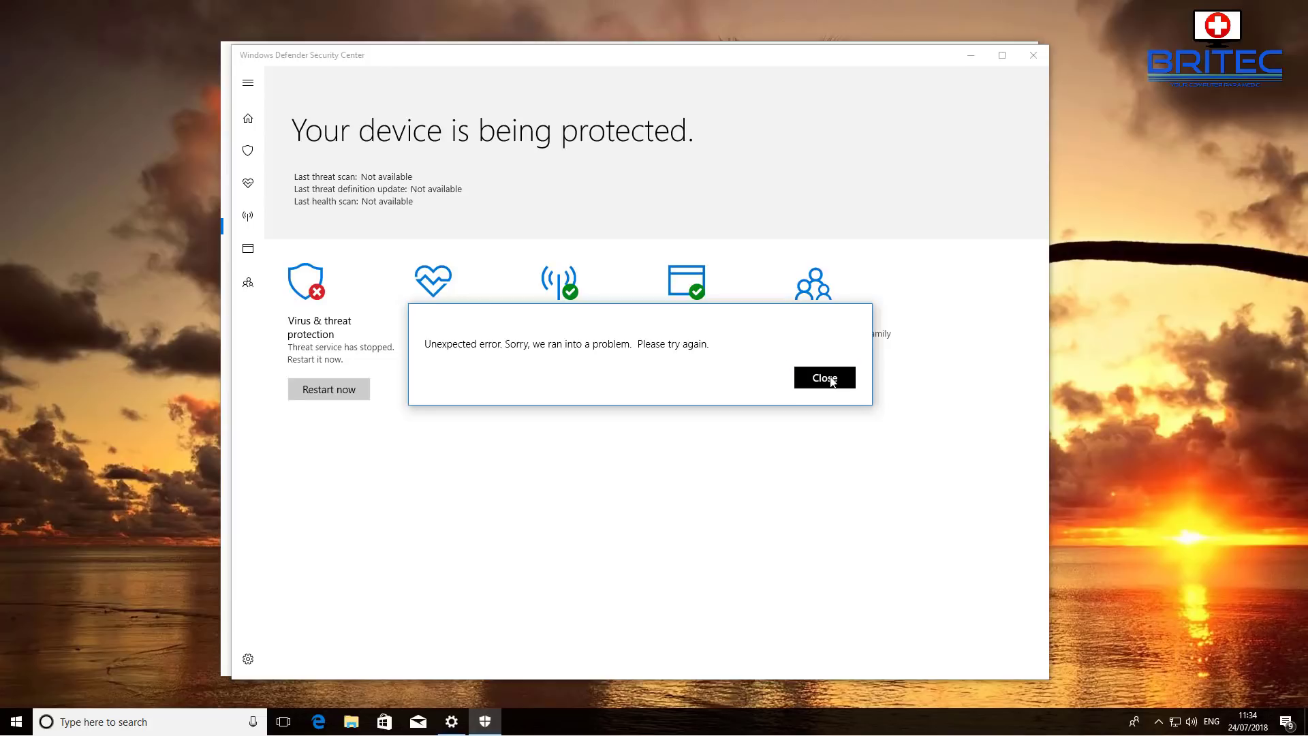
pyautogui.click(333, 389)
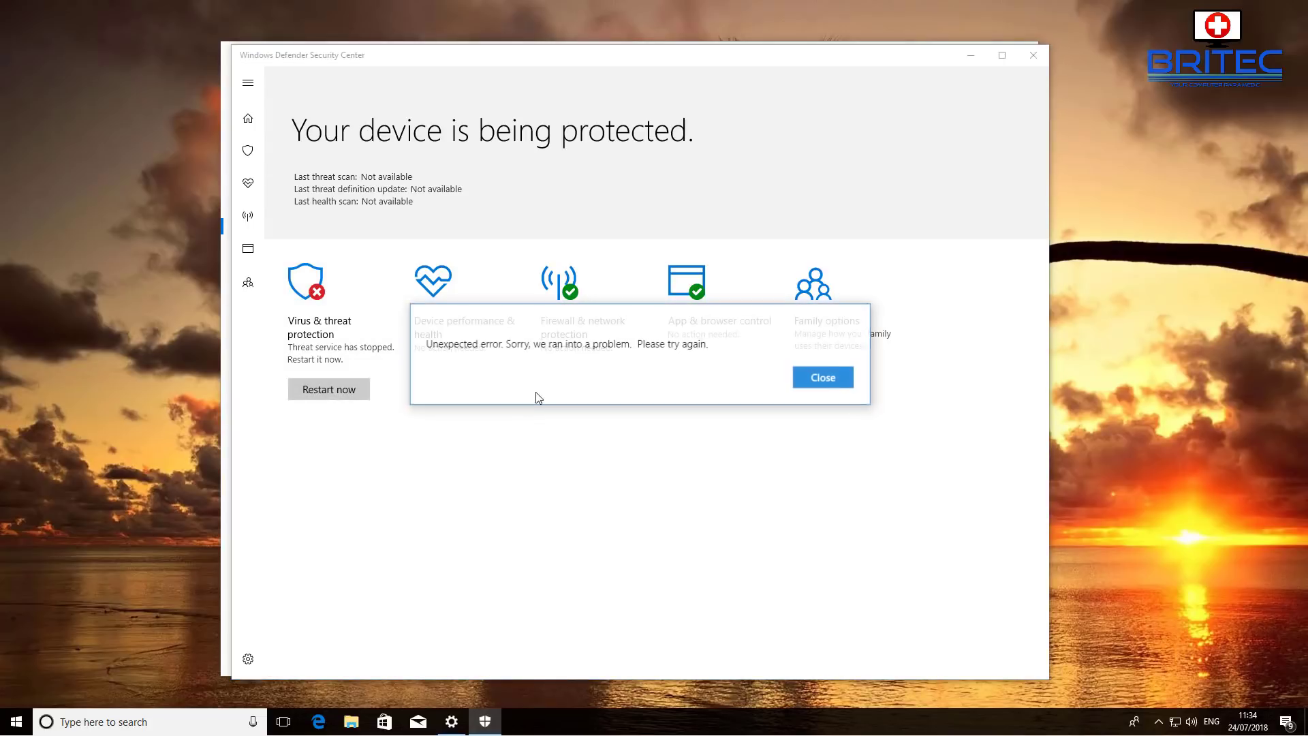
pyautogui.click(838, 382)
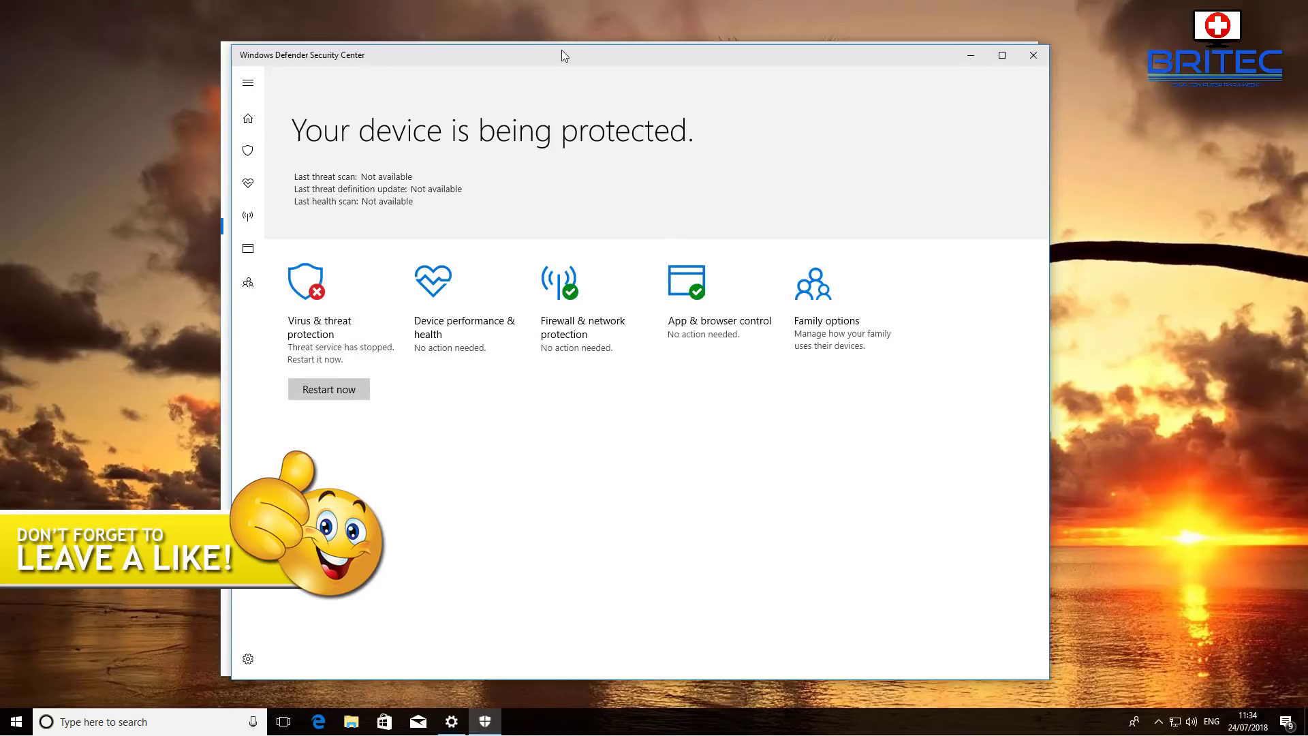
pyautogui.moveTo(562, 50); pyautogui.dragTo(554, 47)
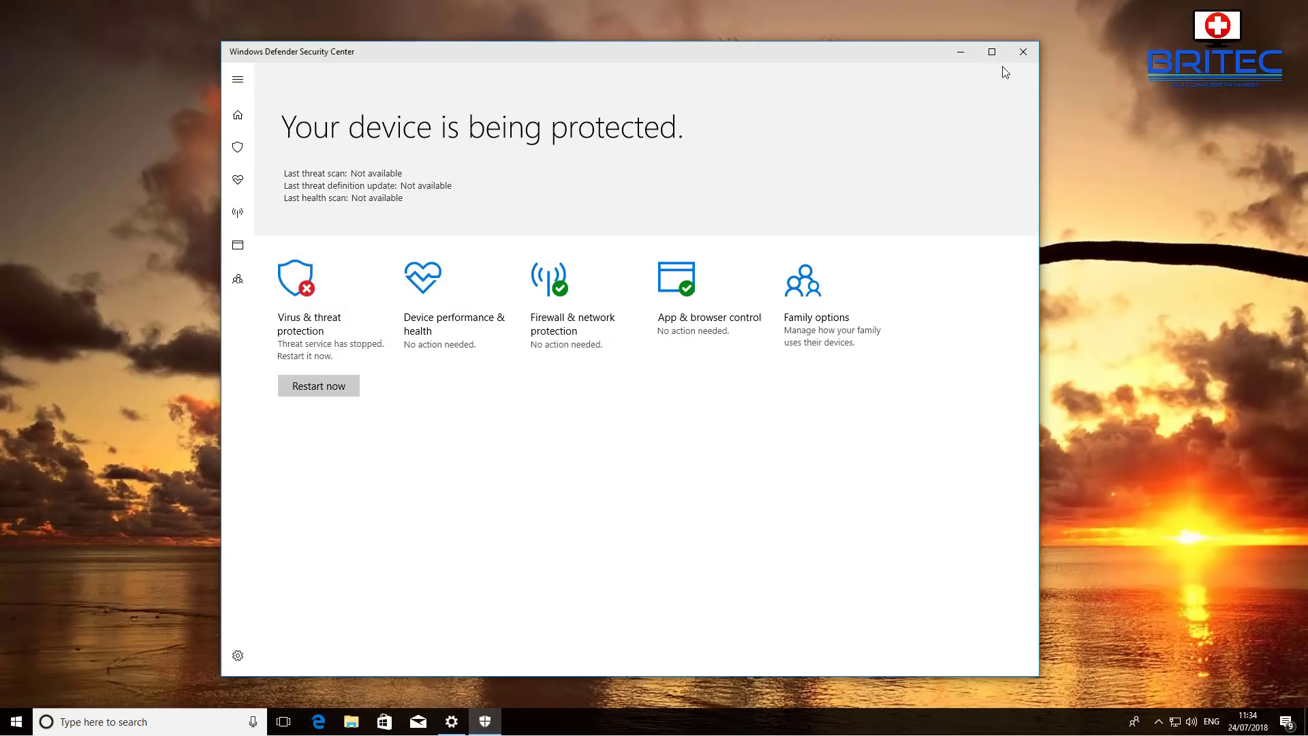
pyautogui.click(1028, 53)
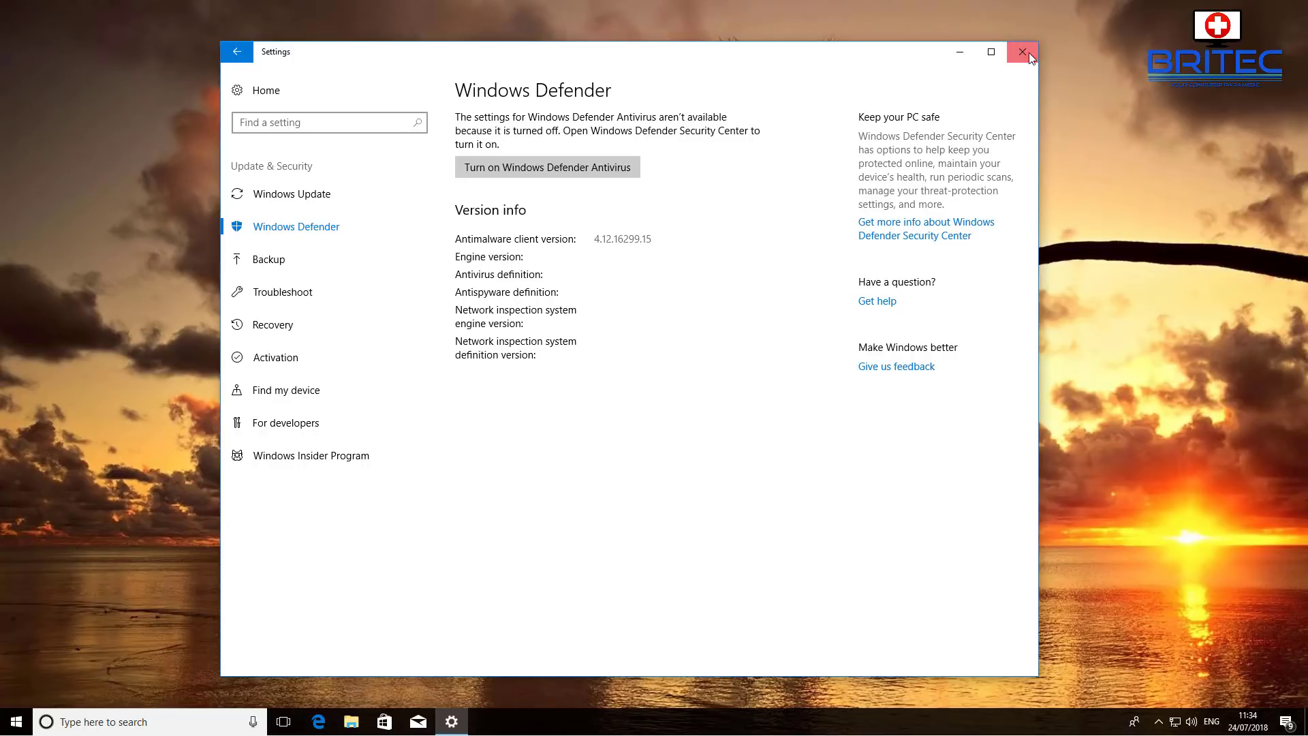
# - Close Settings and search Windows for 'service' to surface the Services desktop app
pyautogui.click(1022, 52)
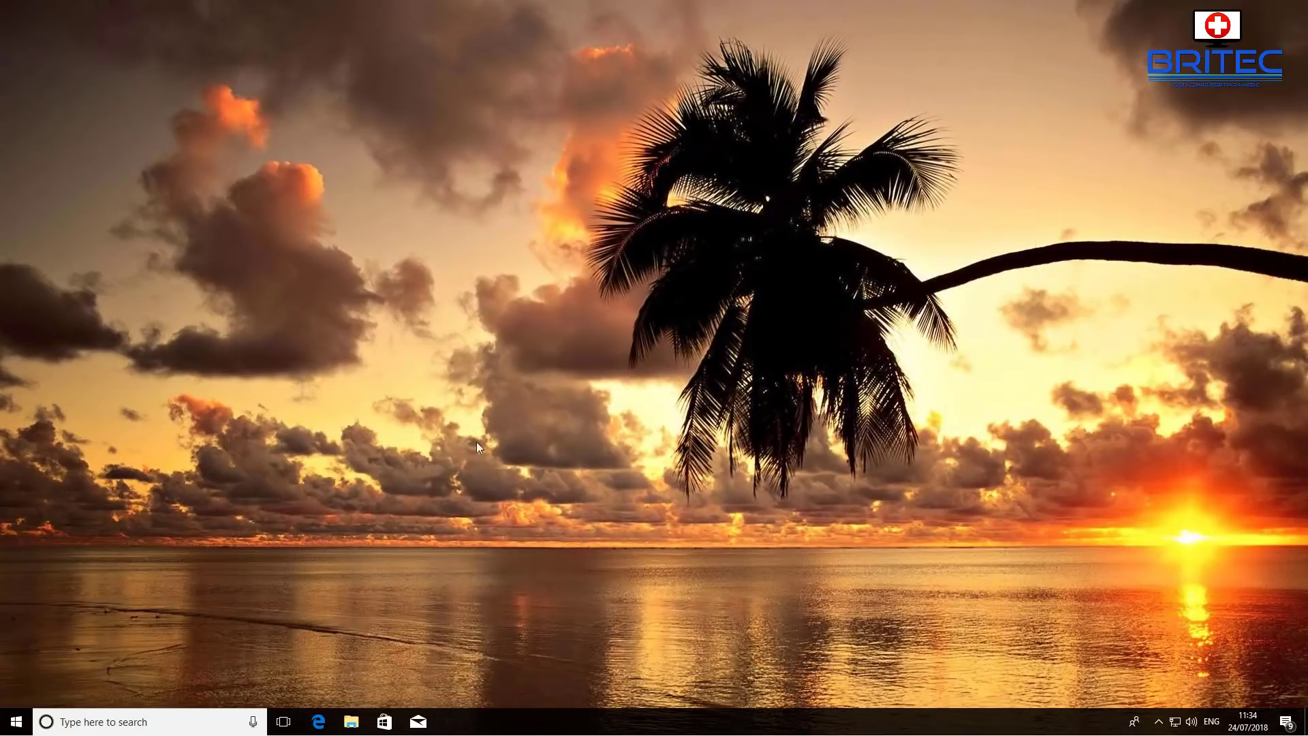
pyautogui.click(1158, 722)
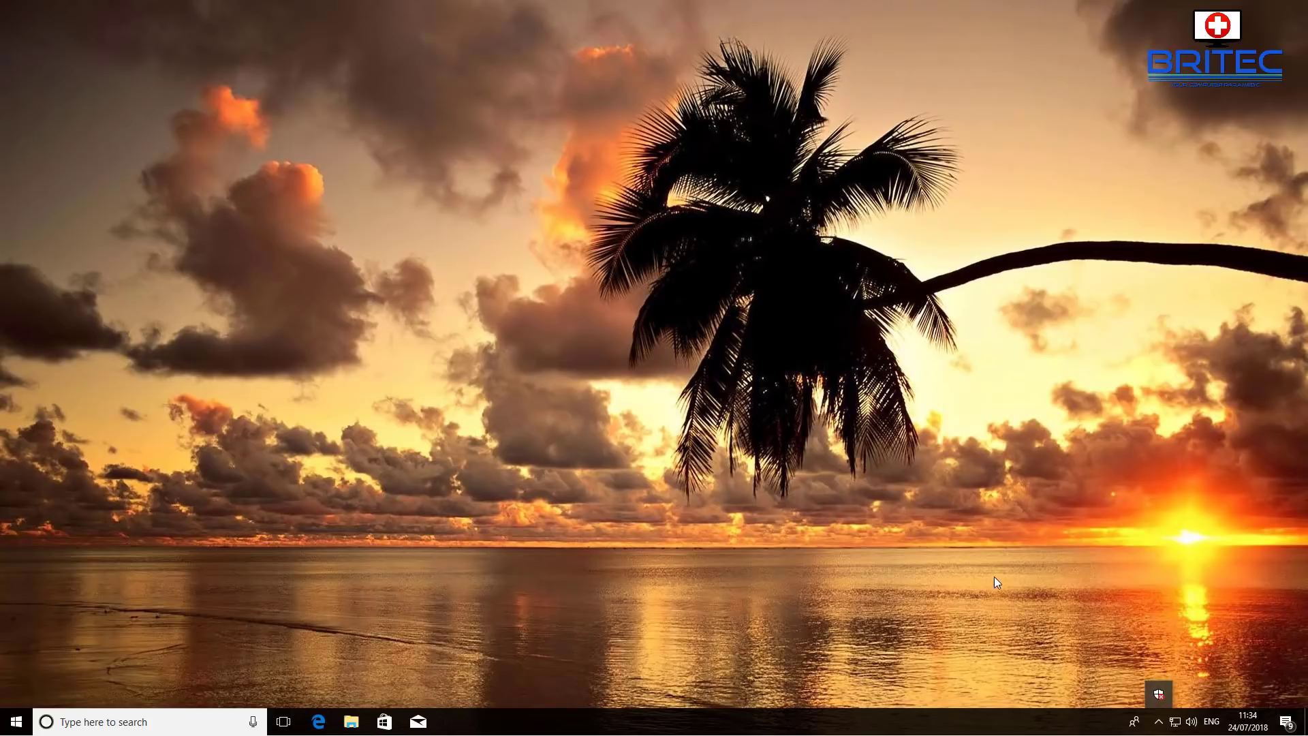
pyautogui.click(974, 574)
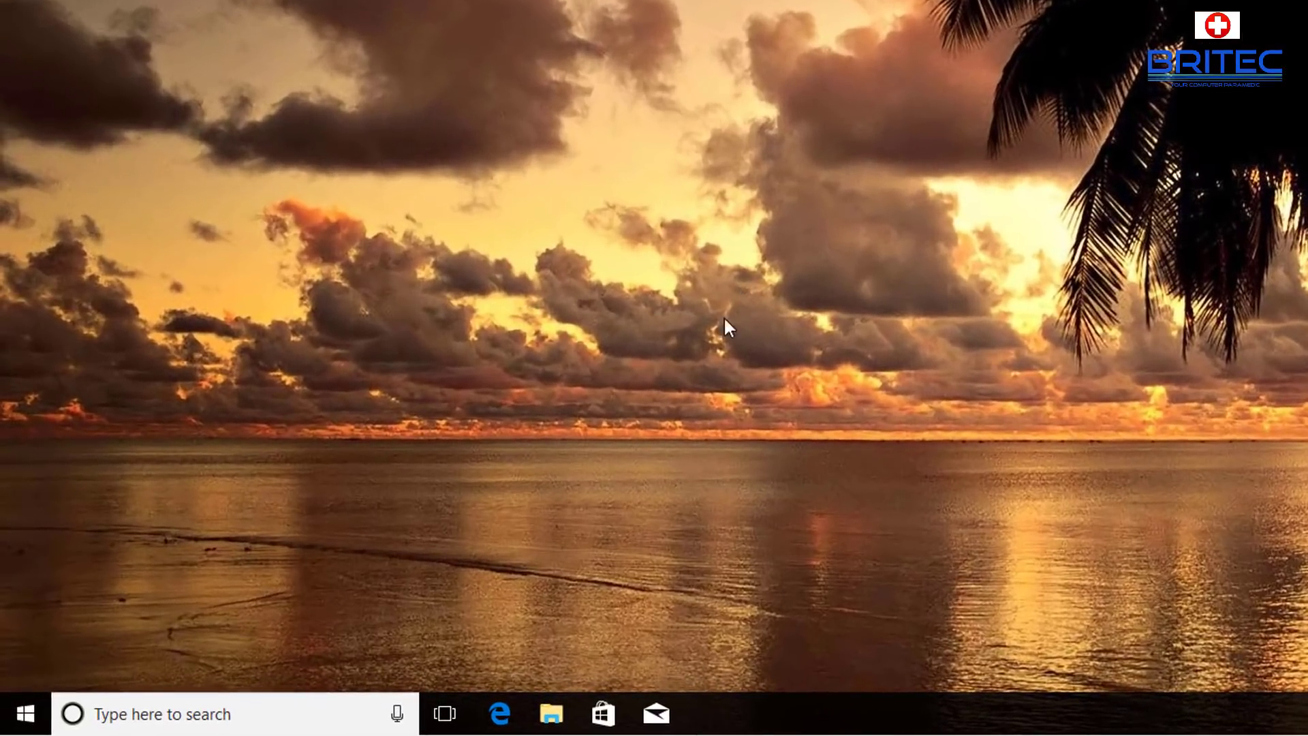
pyautogui.click(173, 712)
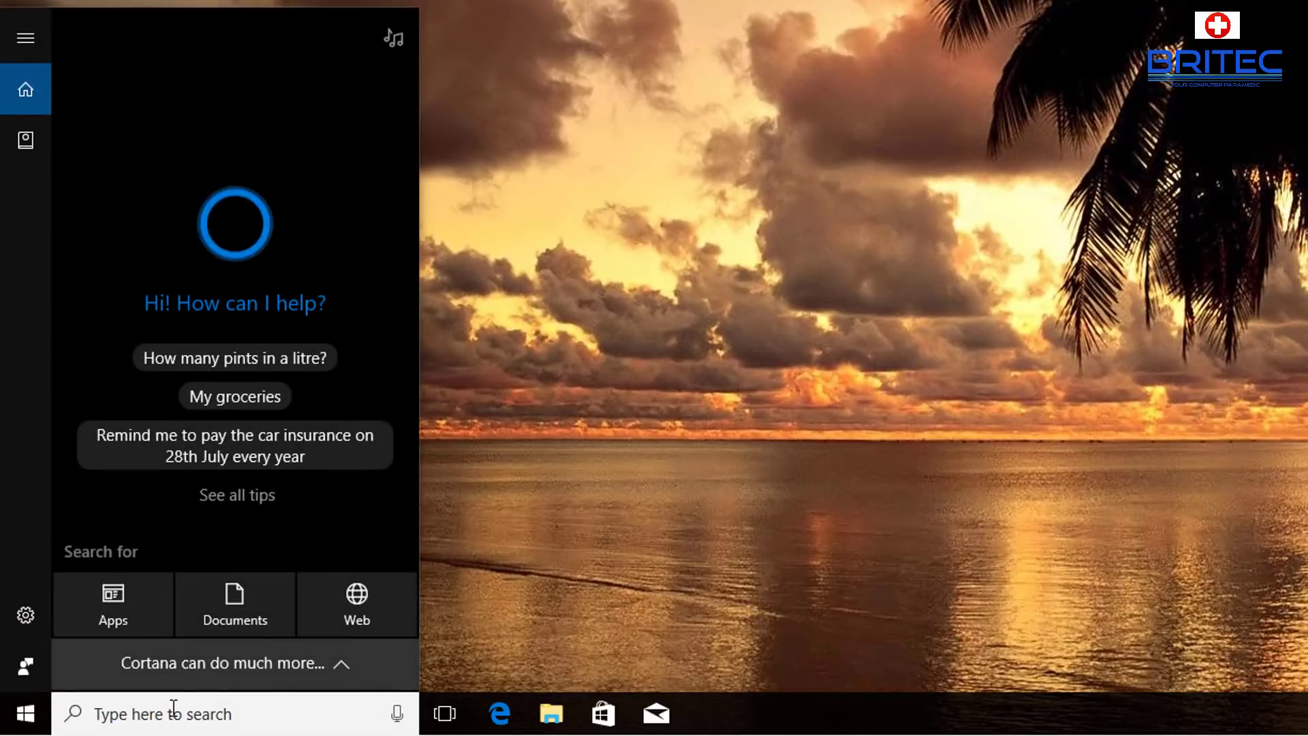
pyautogui.write('service')
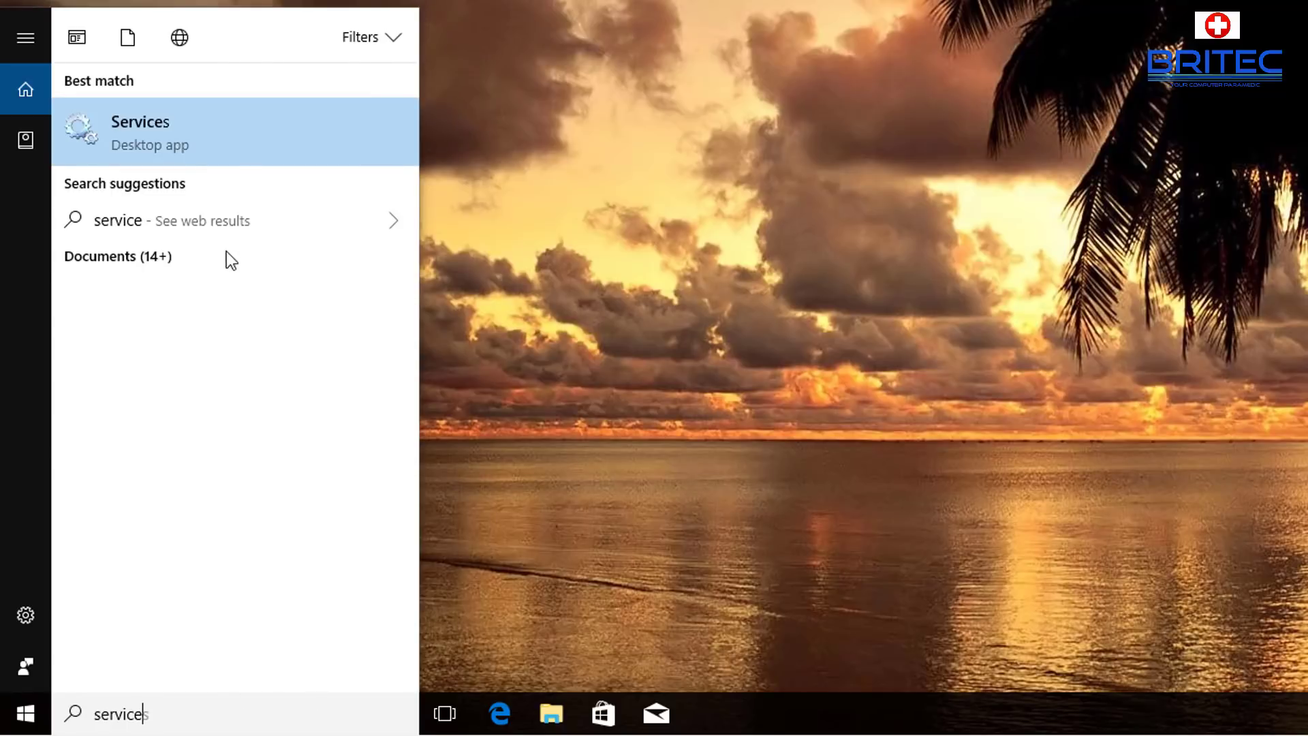
# - Open Services and review the Advanced Threat Protection, Network Inspection, Defender, Firewall and Security Center services
pyautogui.click(214, 154)
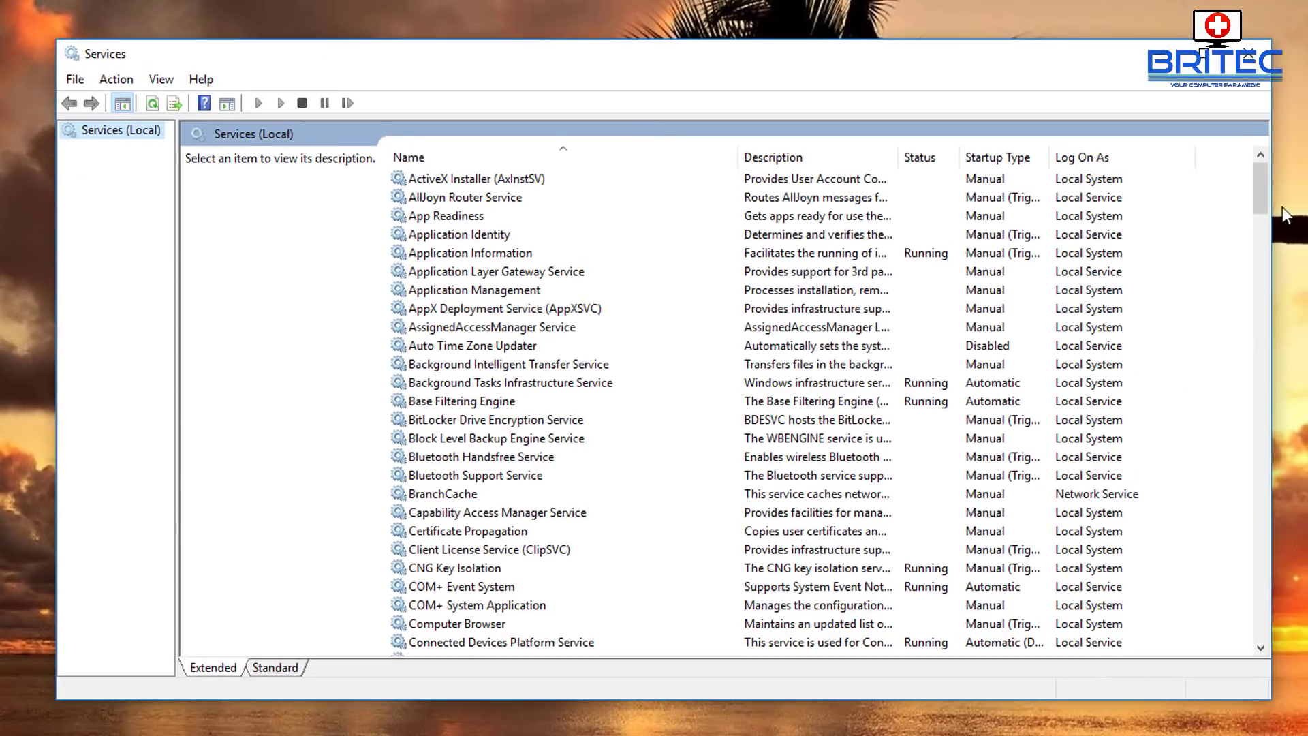
pyautogui.moveTo(1256, 190); pyautogui.dragTo(1242, 545)
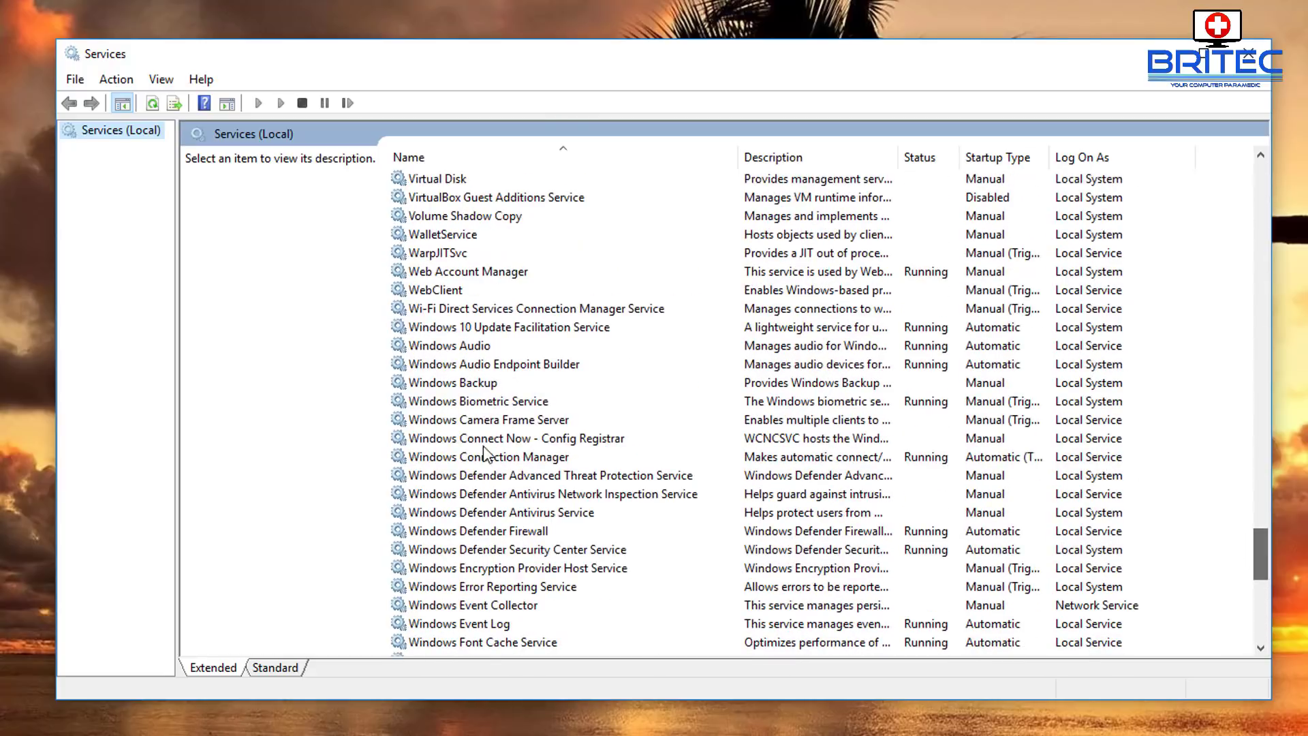
pyautogui.click(506, 477)
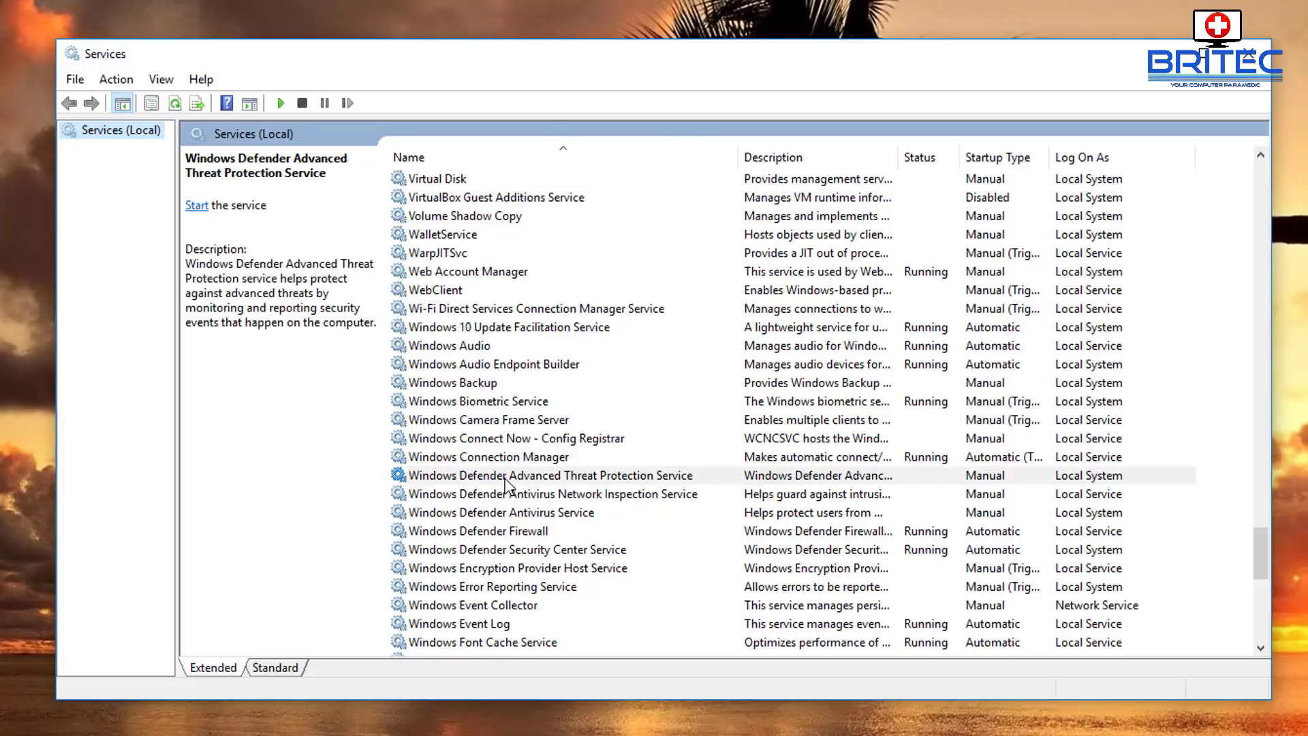
pyautogui.click(504, 491)
pyautogui.click(500, 512)
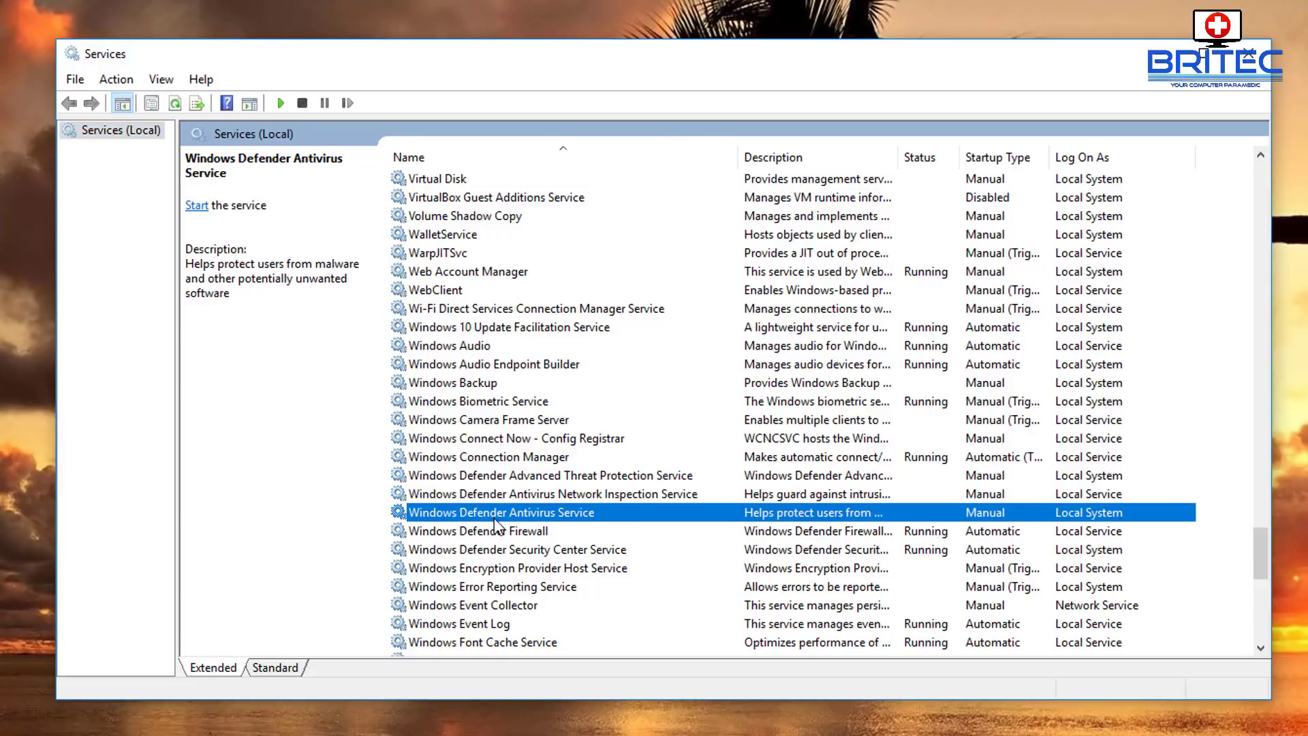
pyautogui.click(499, 530)
pyautogui.click(500, 552)
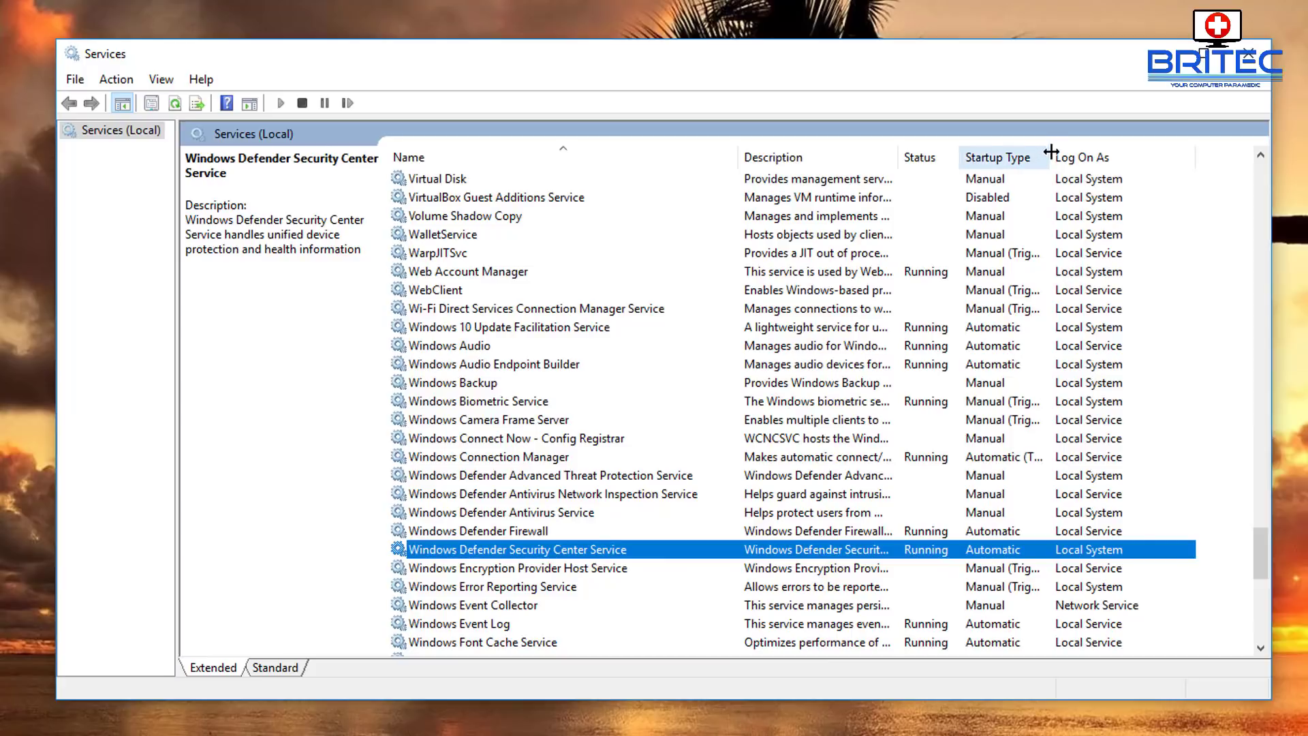
# - Widen the Startup Type and Description columns and select Windows Defender Antivirus Service
pyautogui.moveTo(1051, 156); pyautogui.dragTo(1126, 159)
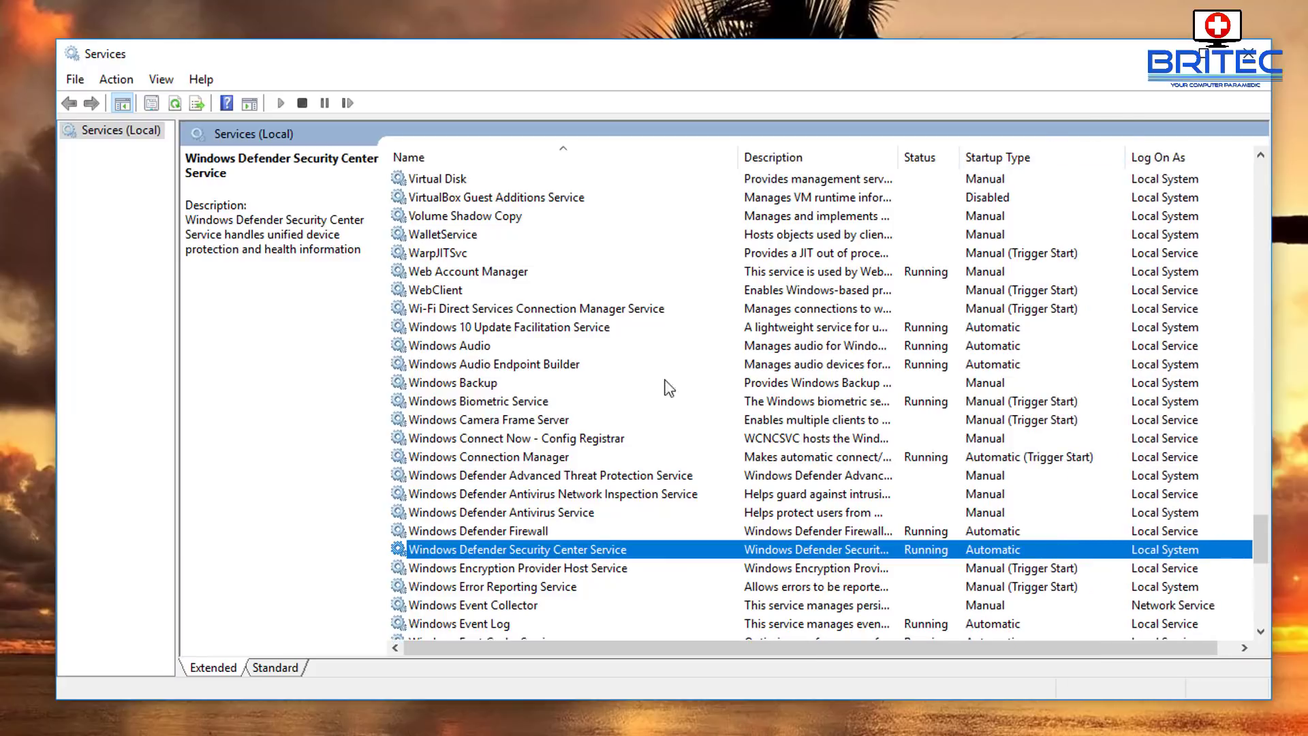
pyautogui.click(469, 476)
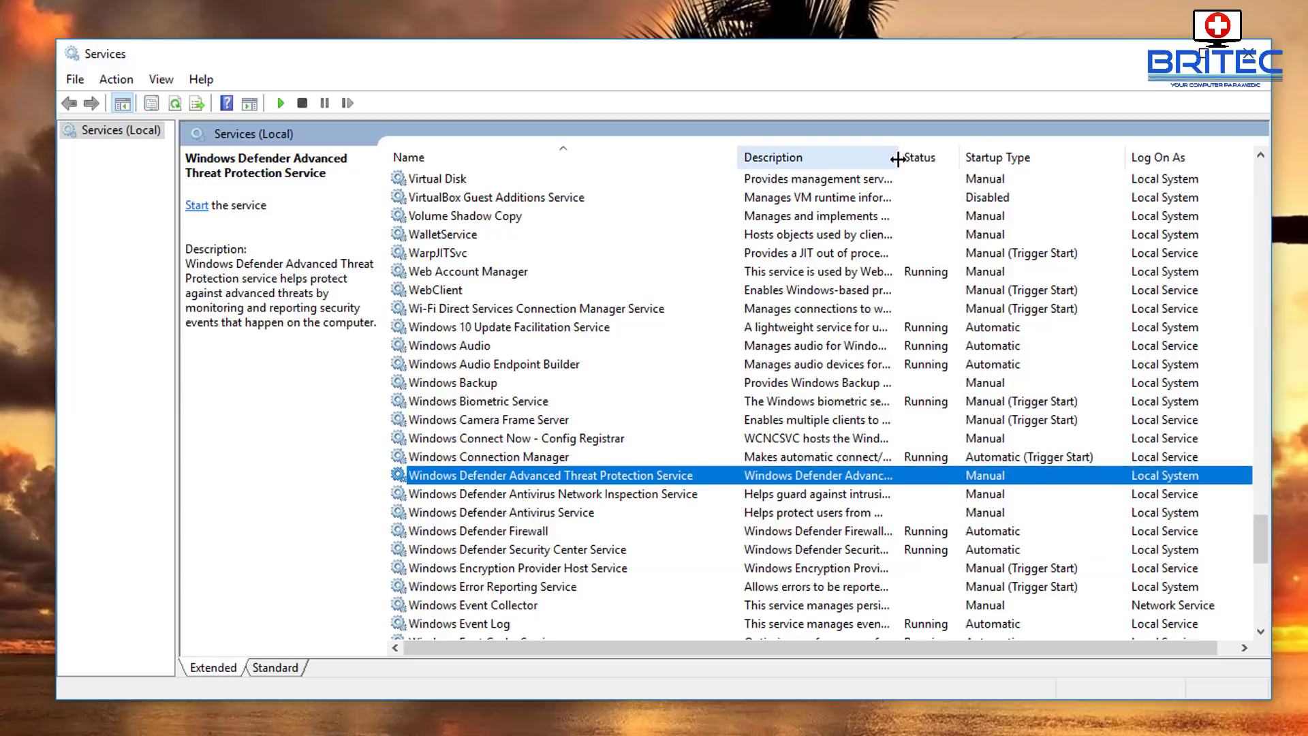
pyautogui.moveTo(898, 157); pyautogui.dragTo(1116, 177)
pyautogui.moveTo(827, 644); pyautogui.dragTo(910, 645)
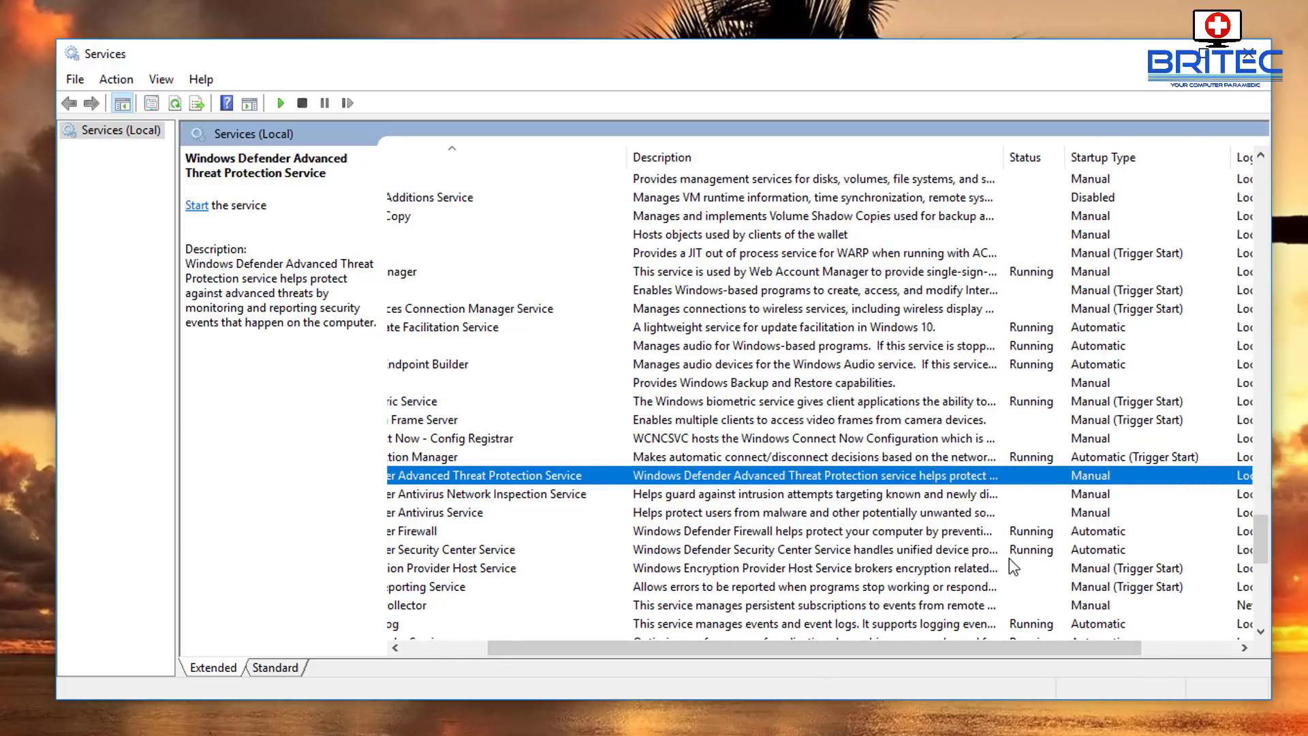
pyautogui.moveTo(542, 652); pyautogui.dragTo(422, 655)
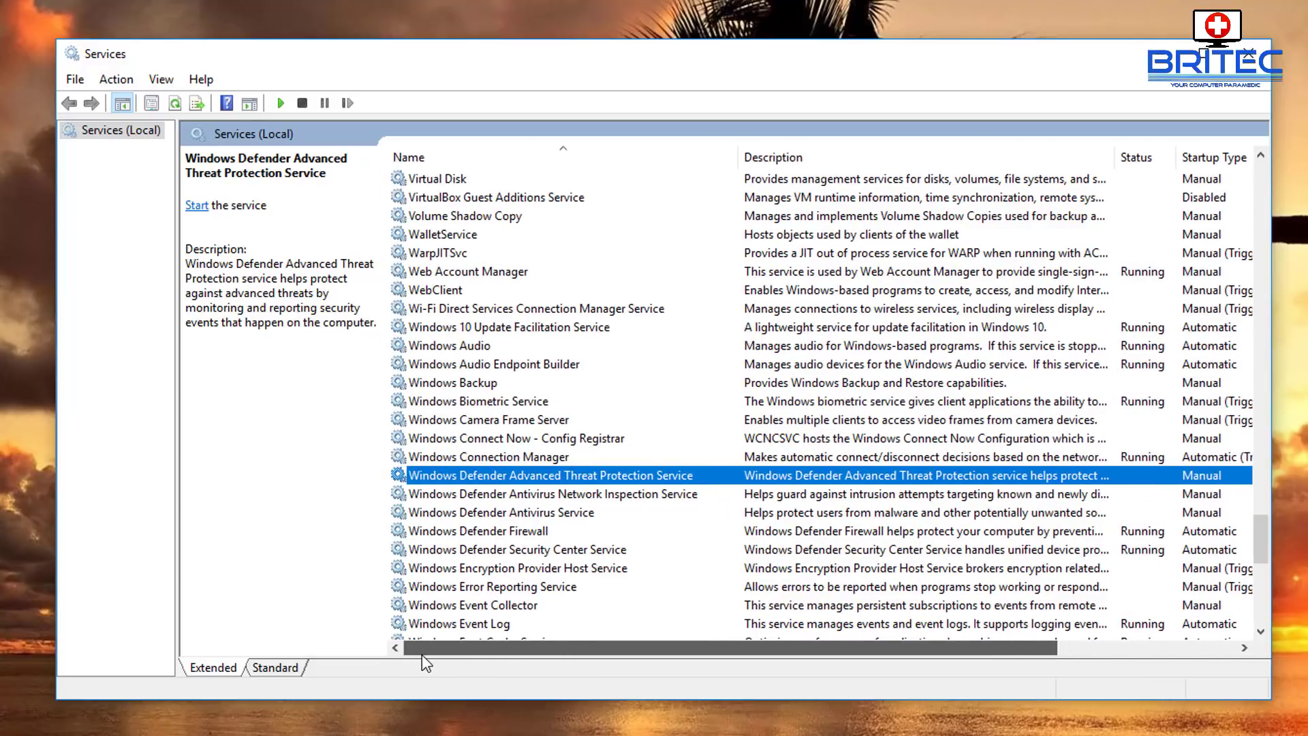
pyautogui.click(514, 513)
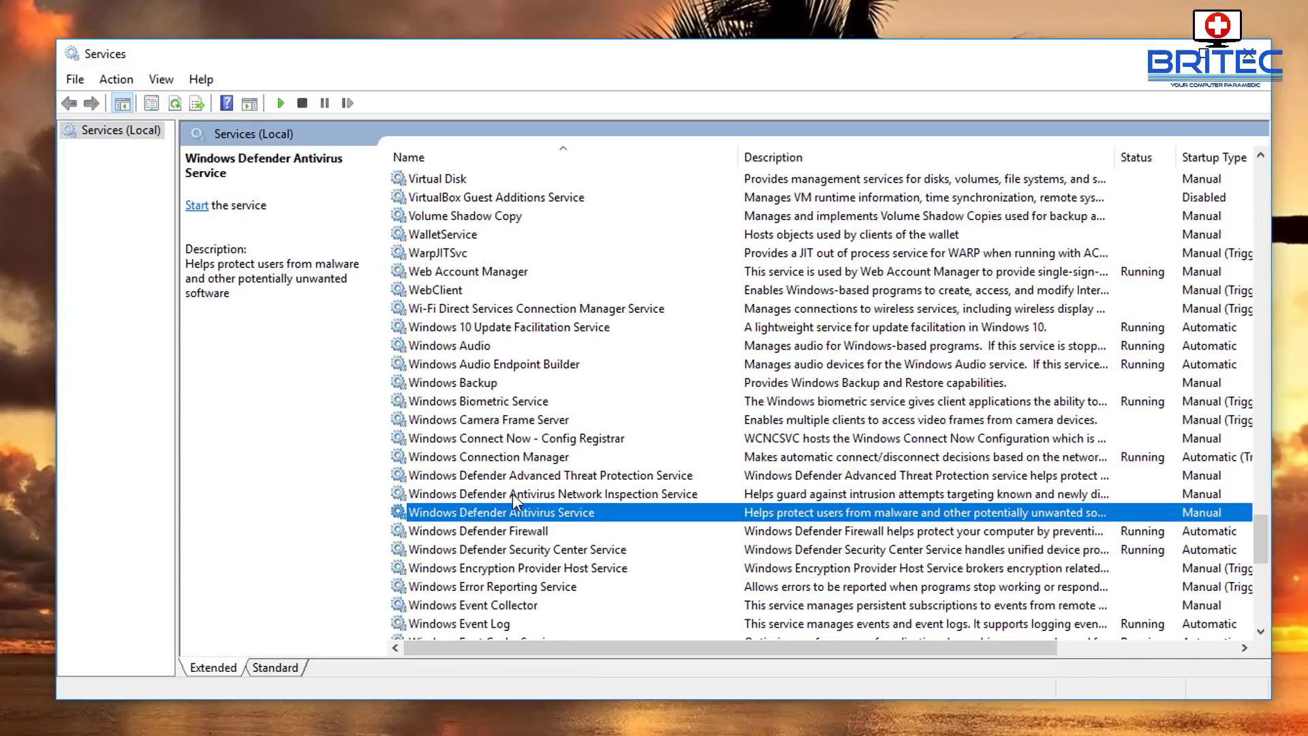
pyautogui.doubleClick(515, 518)
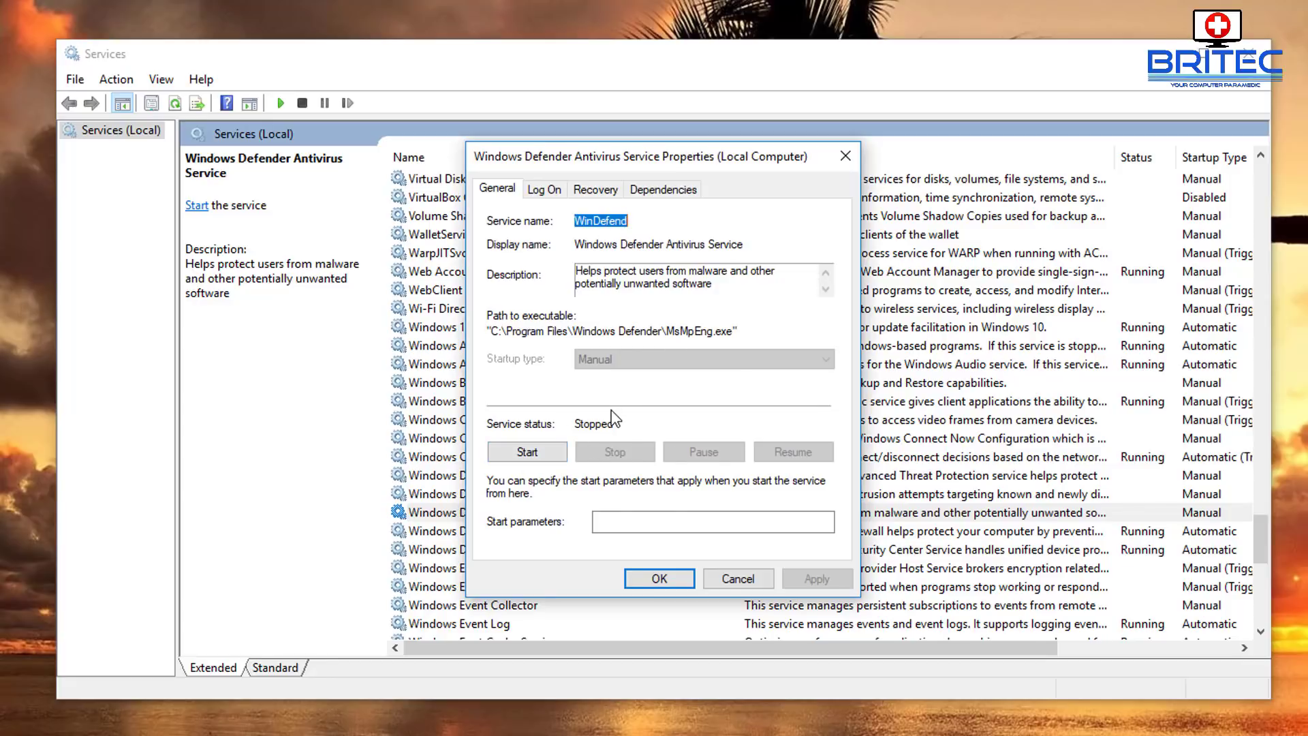
pyautogui.click(535, 455)
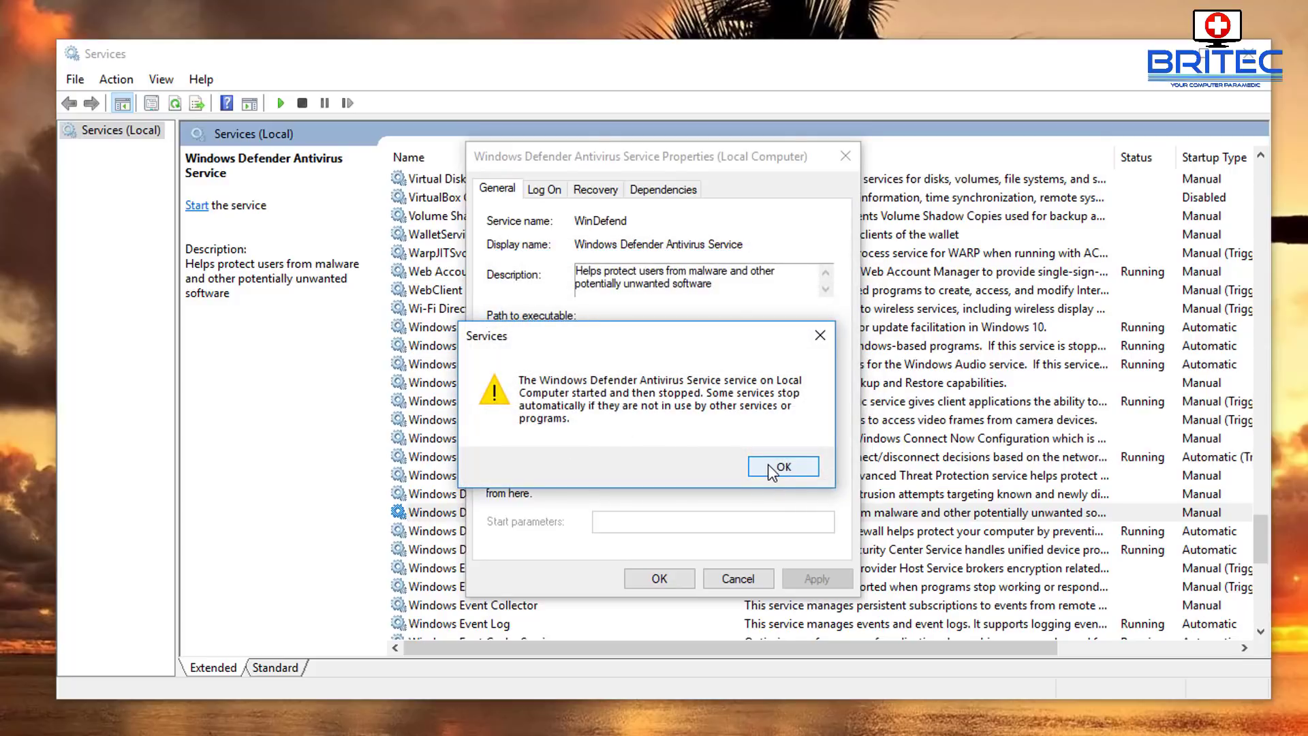
pyautogui.click(774, 467)
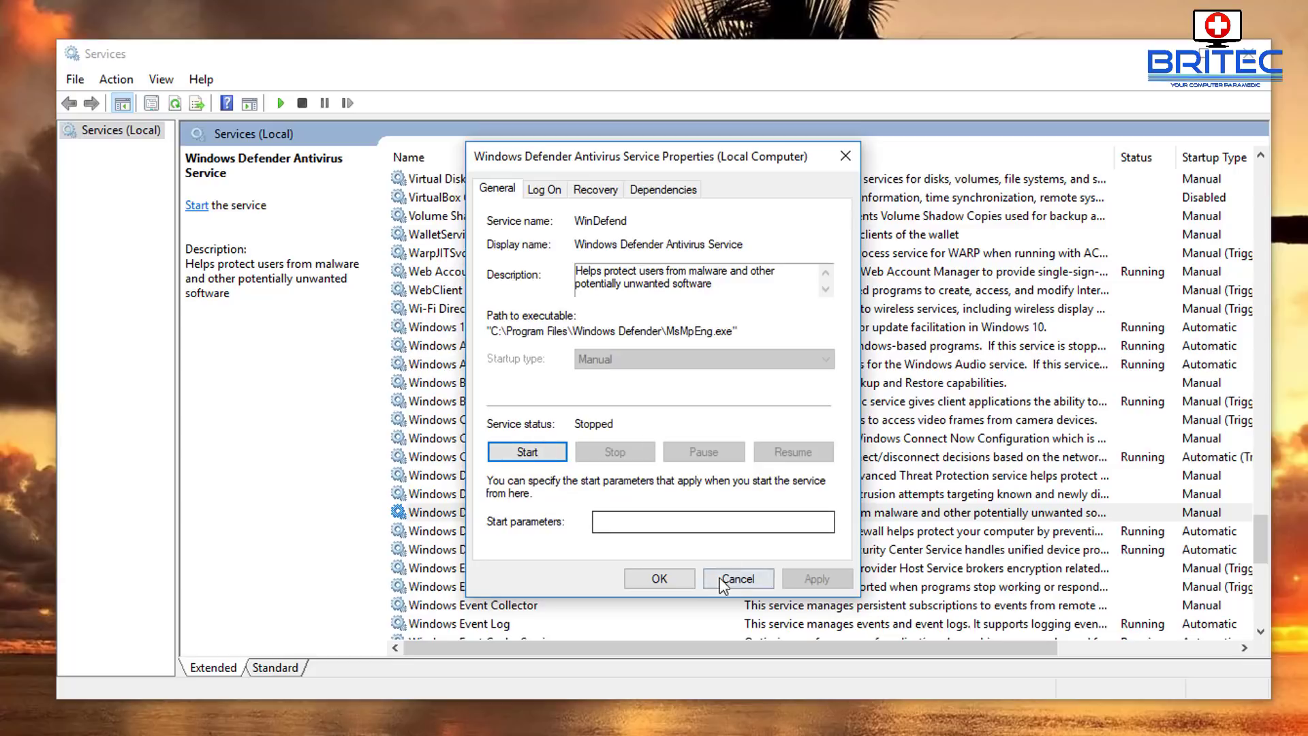
pyautogui.click(659, 579)
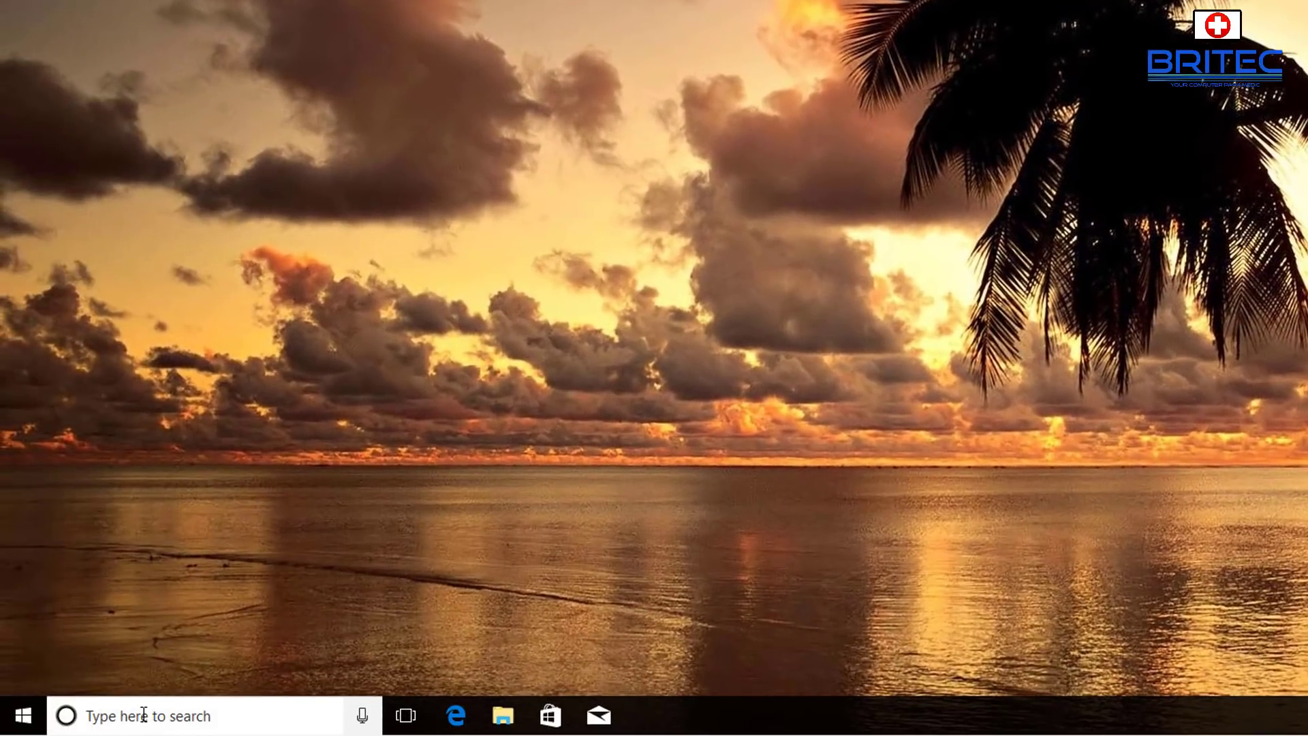
# - Search for 'regedit' and launch Registry Editor, approving the UAC prompt
pyautogui.click(148, 718)
pyautogui.write('regedit')
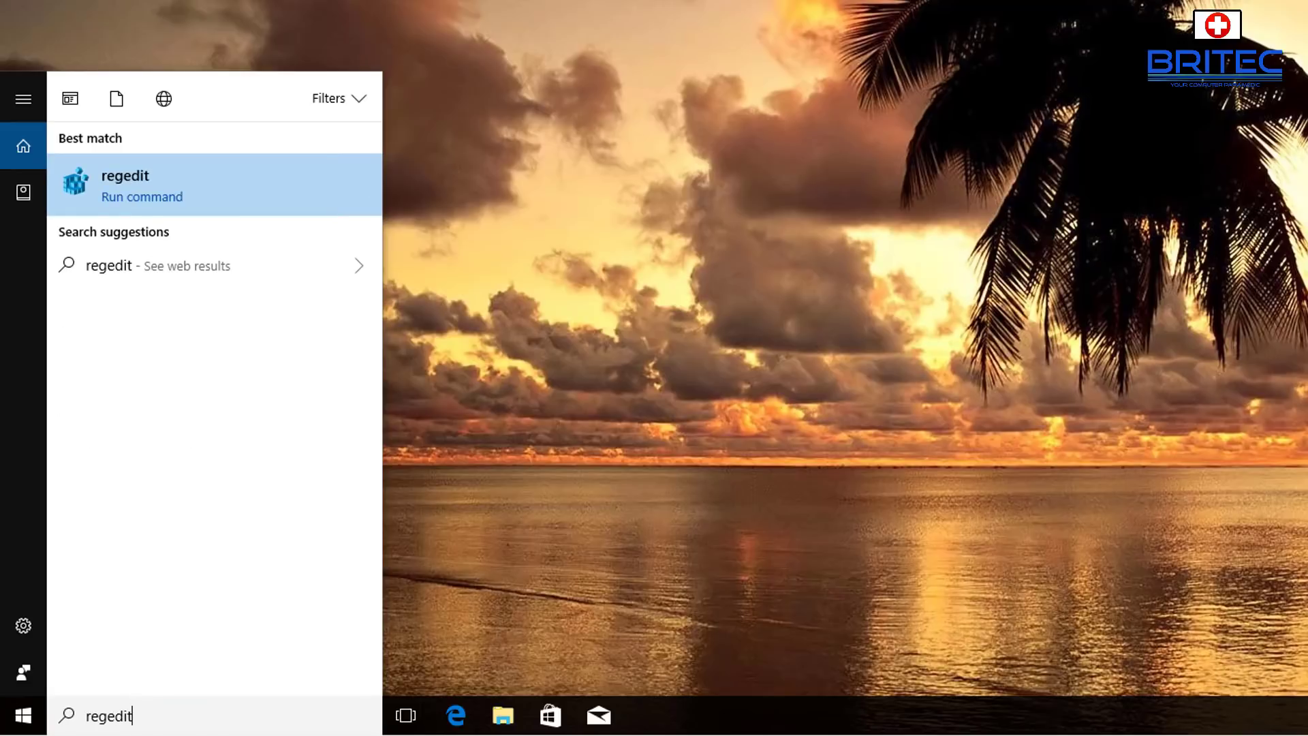
pyautogui.click(158, 195)
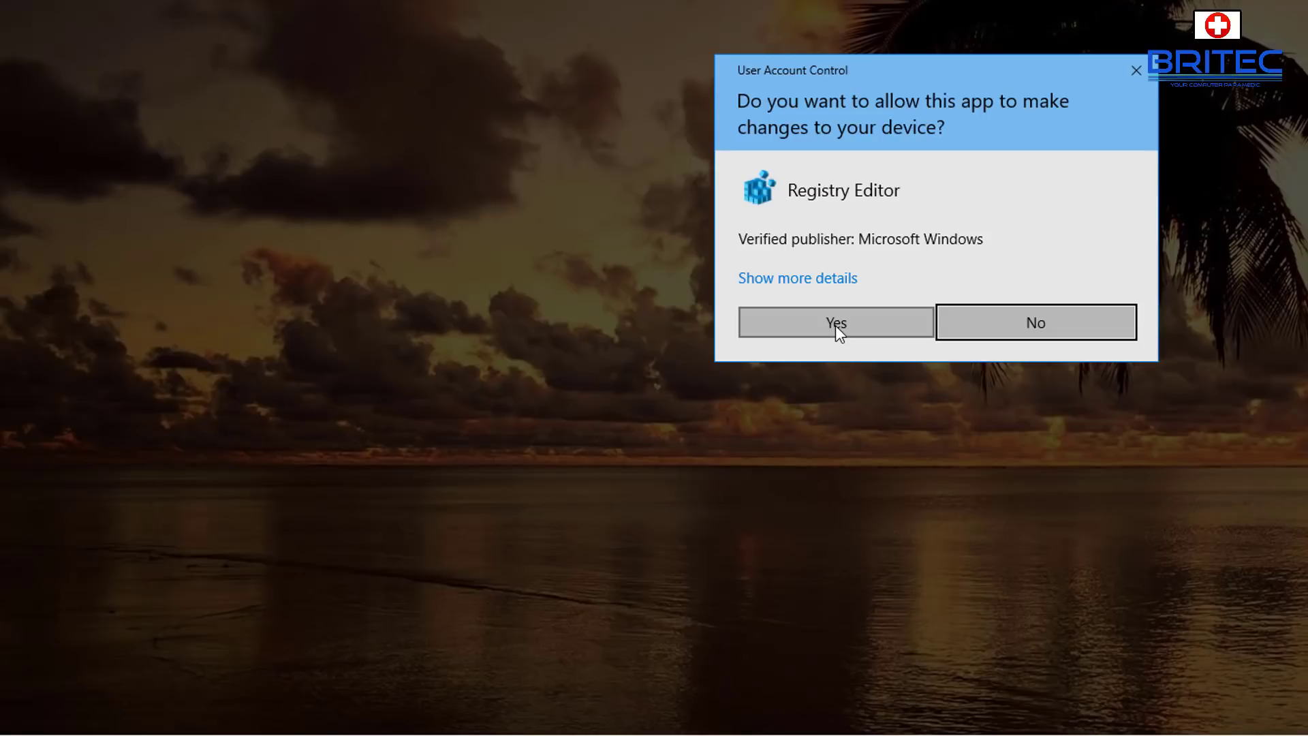
pyautogui.click(837, 325)
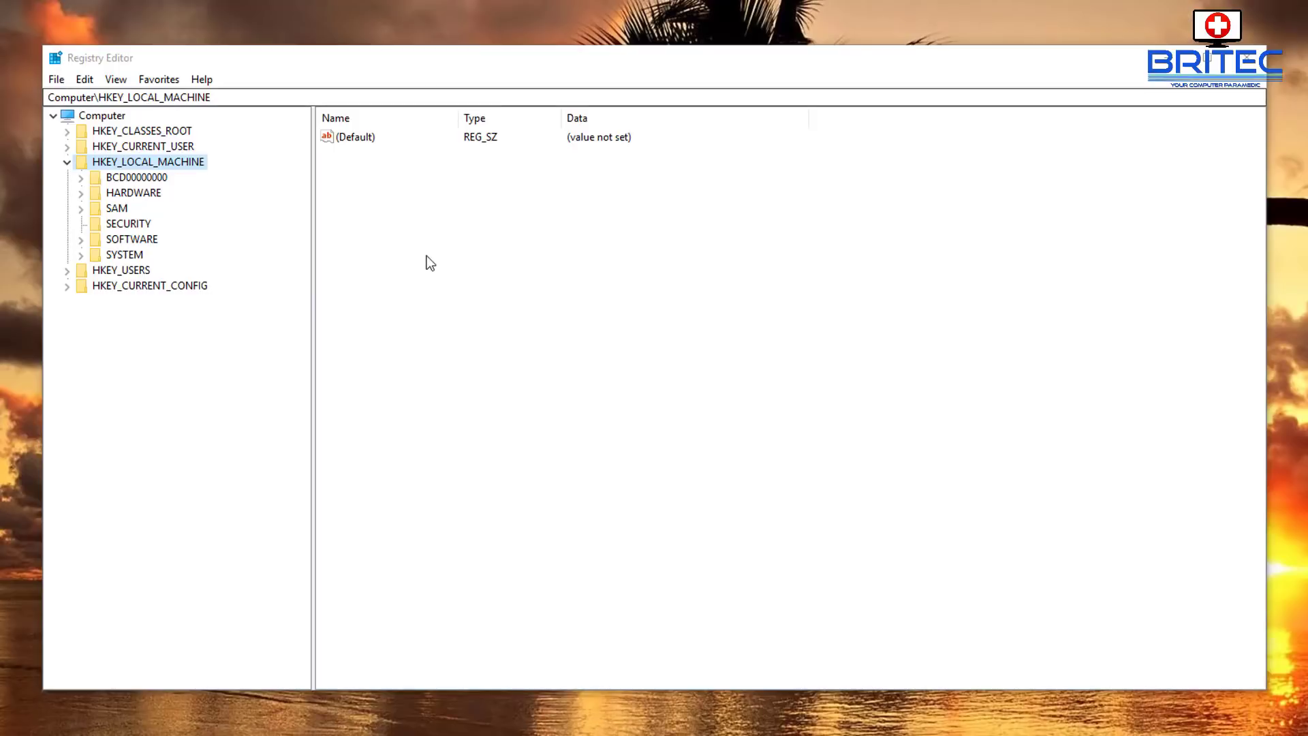
# - Navigate to HKEY_LOCAL_MACHINE\SOFTWARE\Policies\Microsoft\Windows Defender, where DisableAntiSpyware reads 1
pyautogui.click(144, 165)
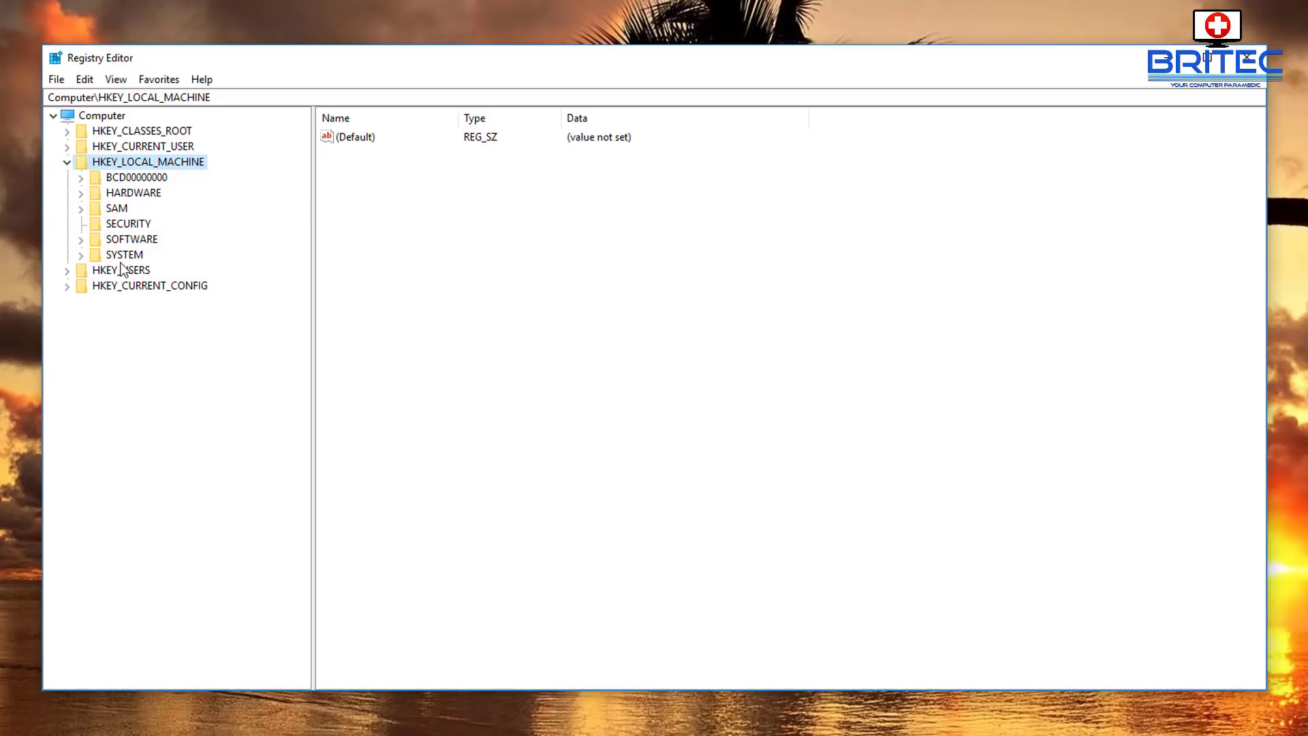
pyautogui.click(125, 240)
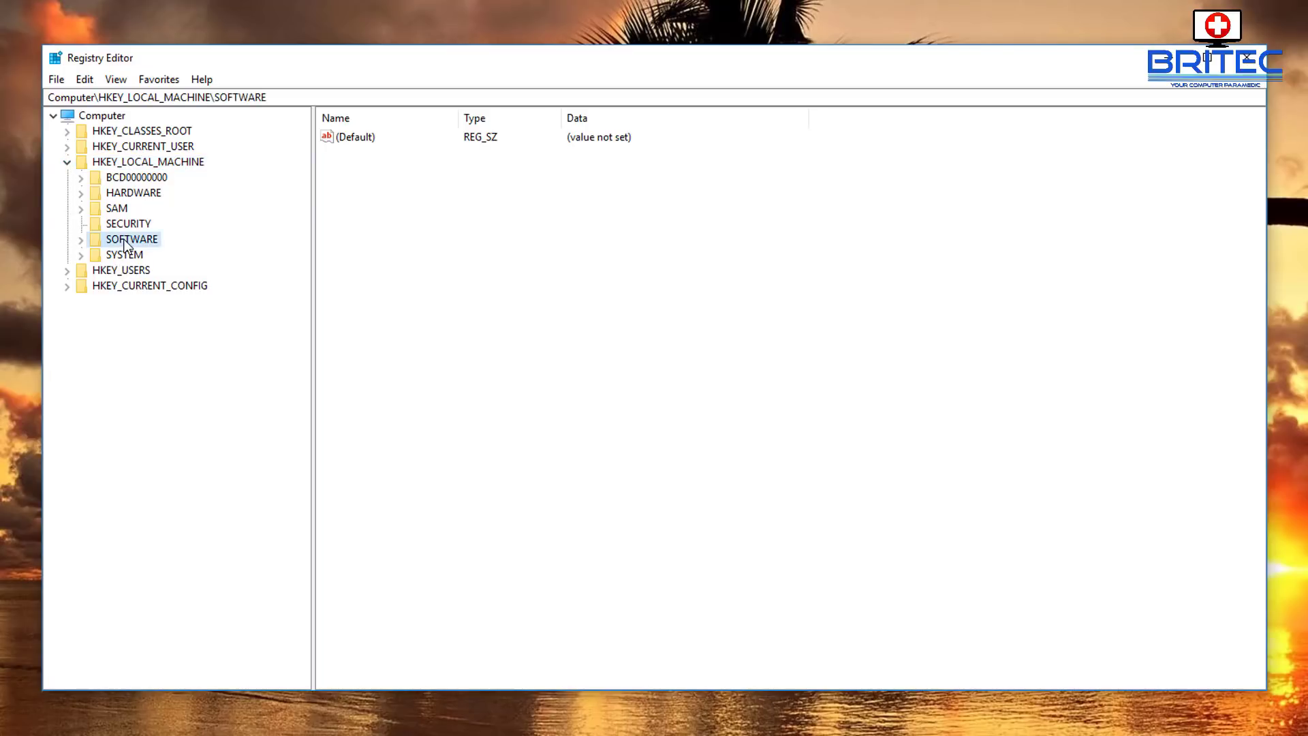
pyautogui.click(81, 242)
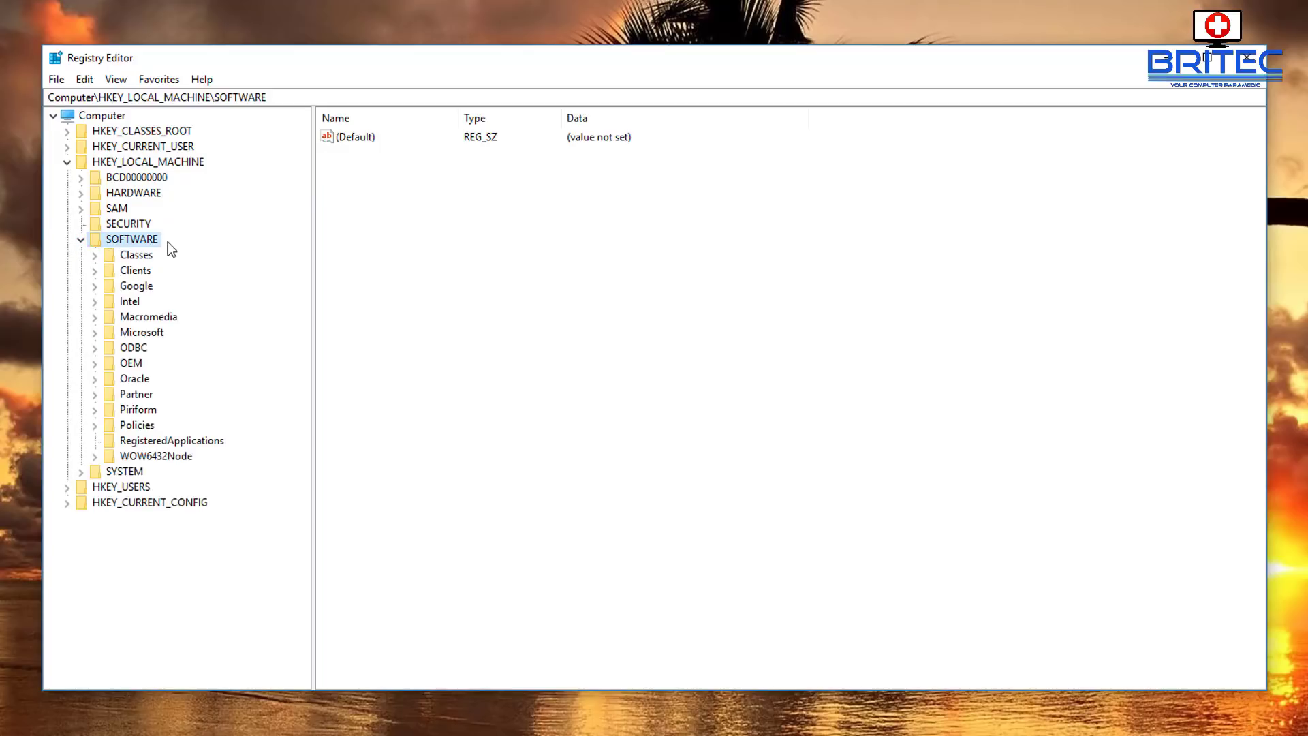
pyautogui.click(140, 426)
pyautogui.click(94, 426)
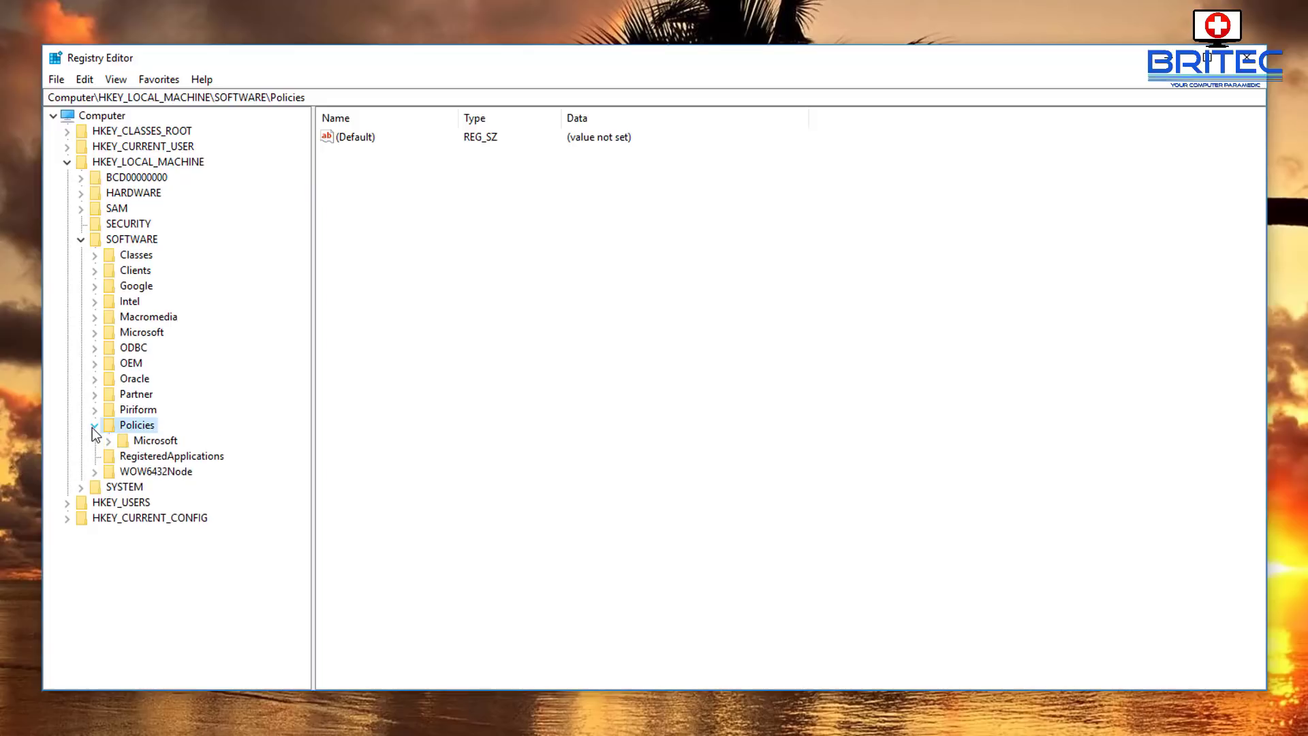
pyautogui.click(157, 443)
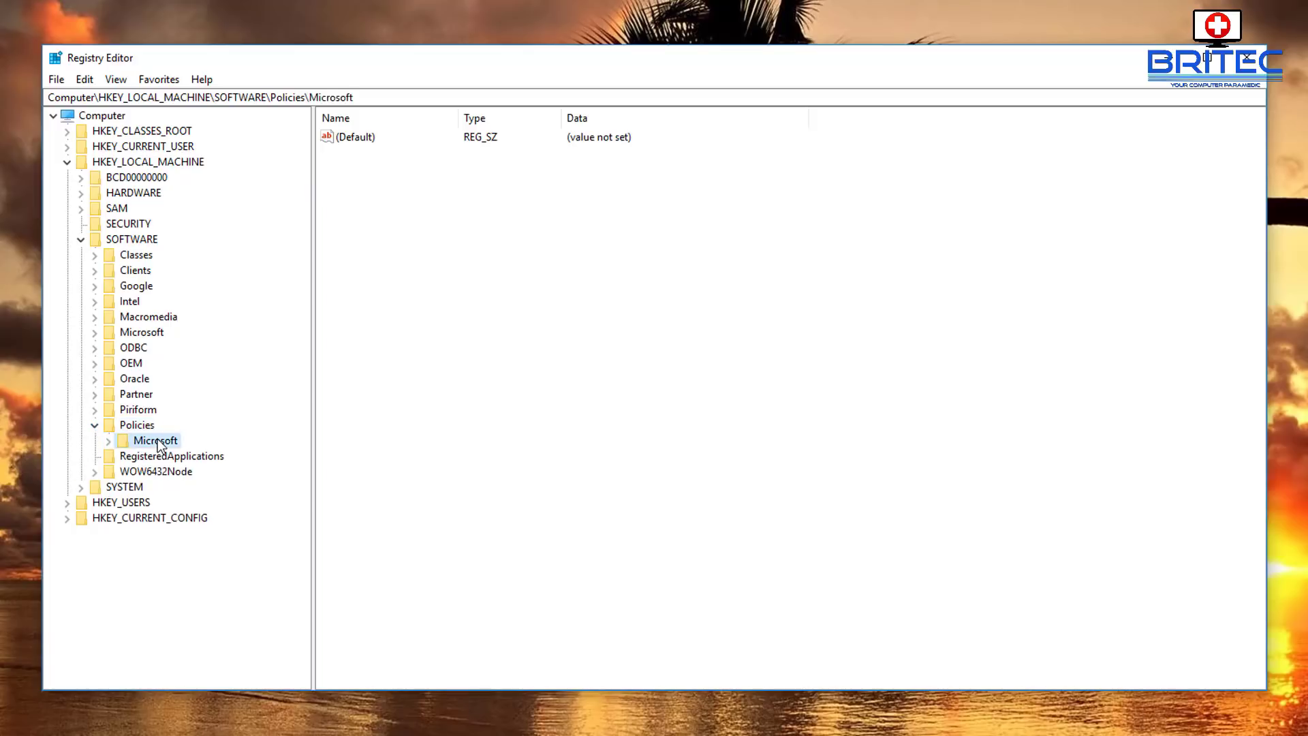
pyautogui.click(109, 441)
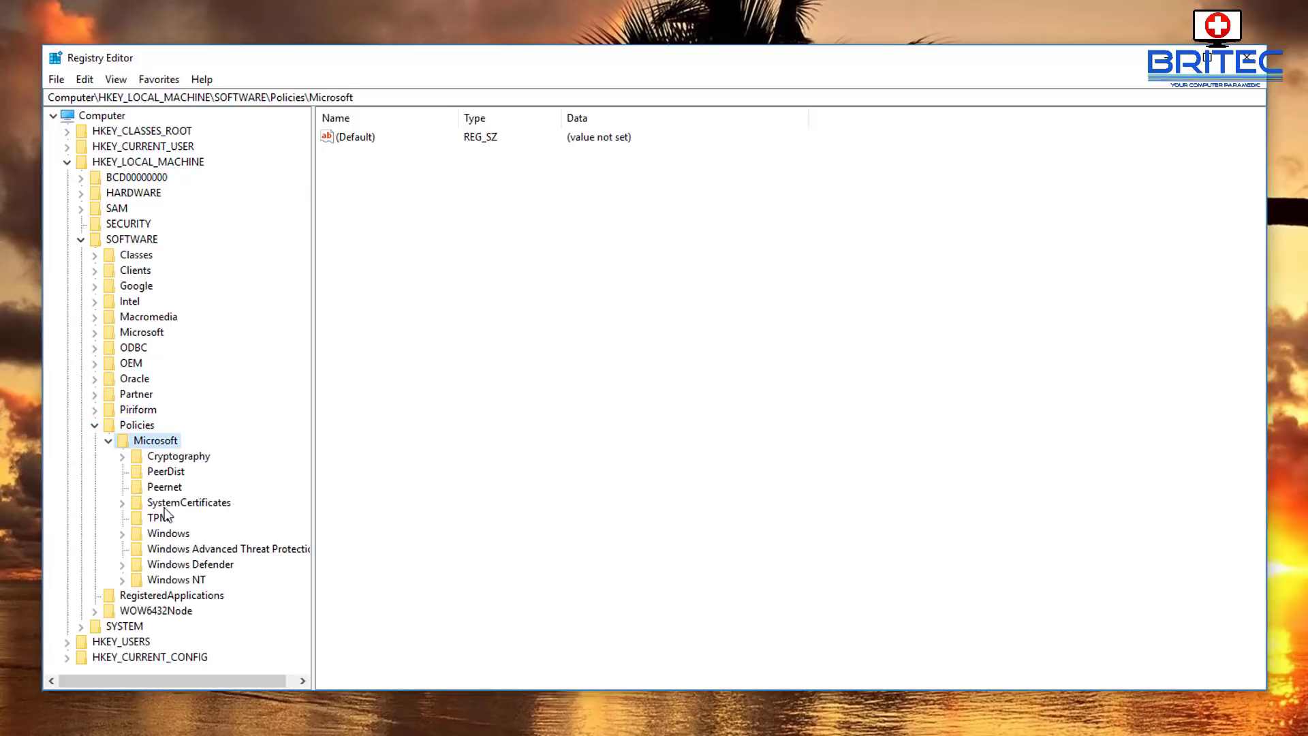
pyautogui.click(182, 566)
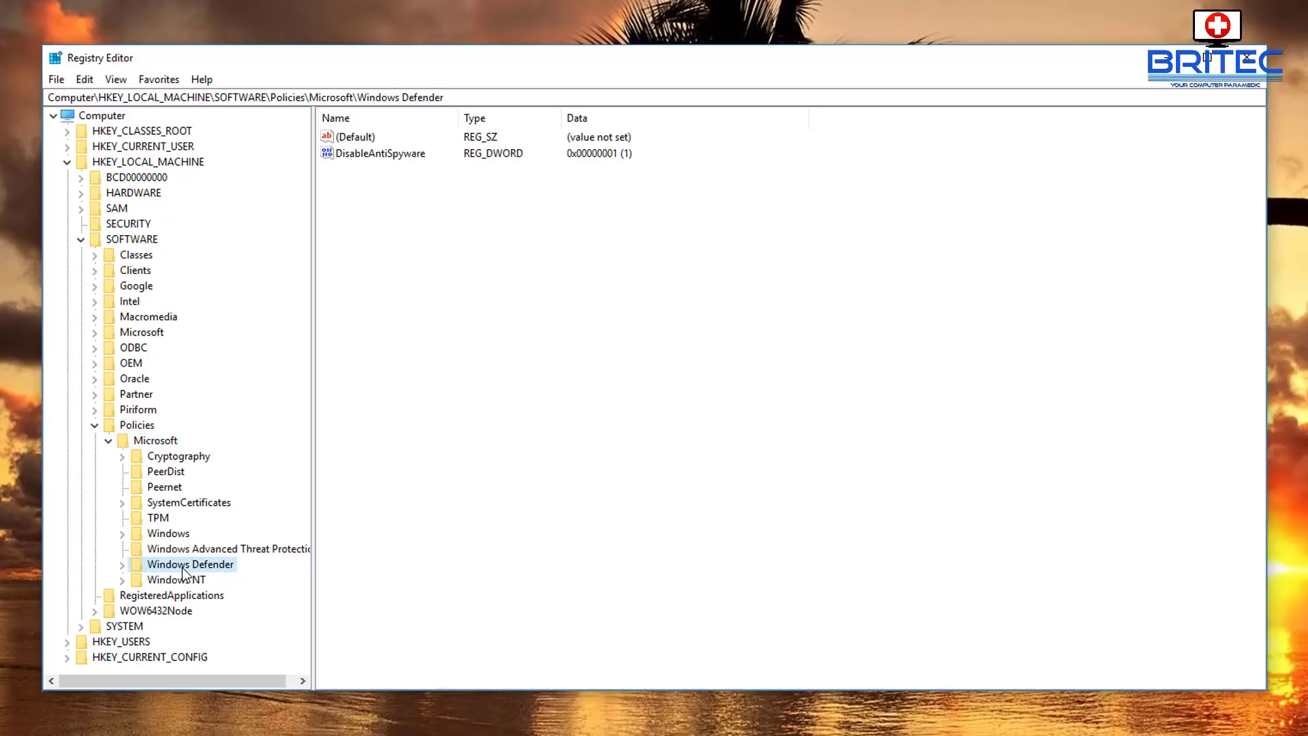
# - Change DisableAntiSpyware's value data to 0 and close Registry Editor
pyautogui.click(123, 565)
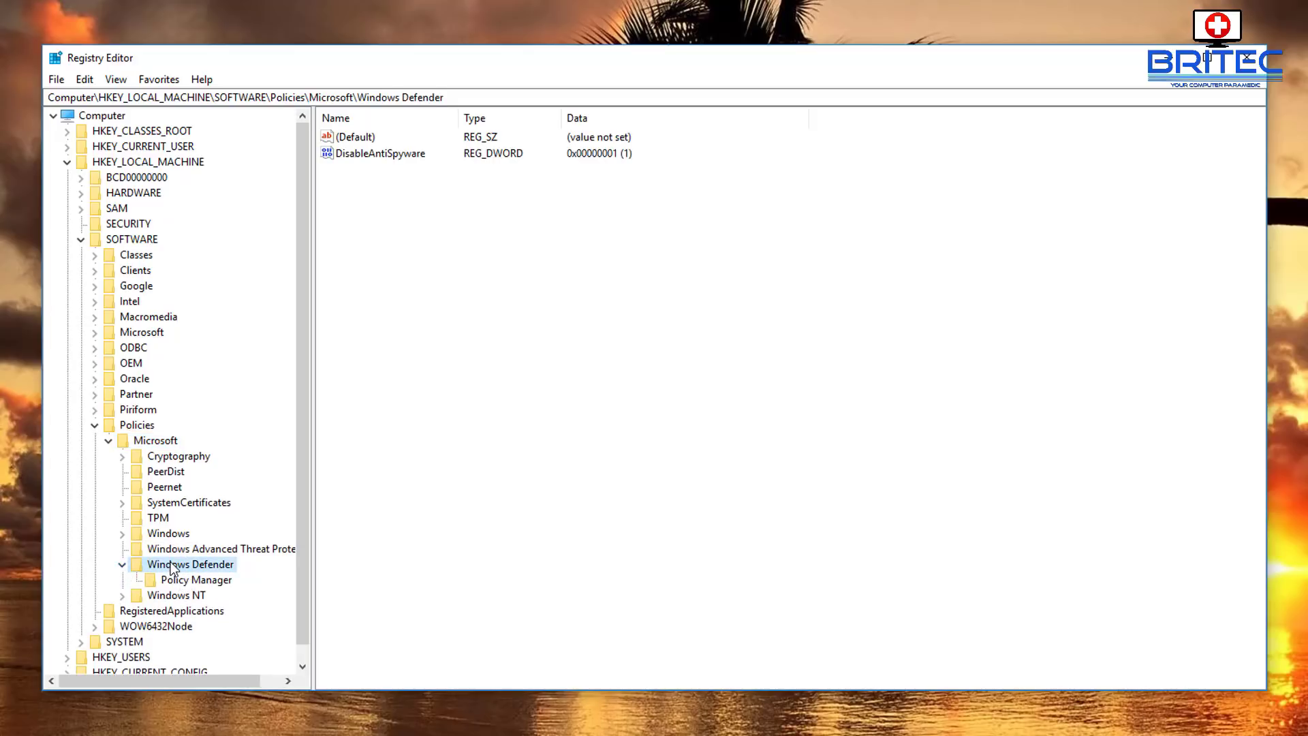
pyautogui.click(379, 154)
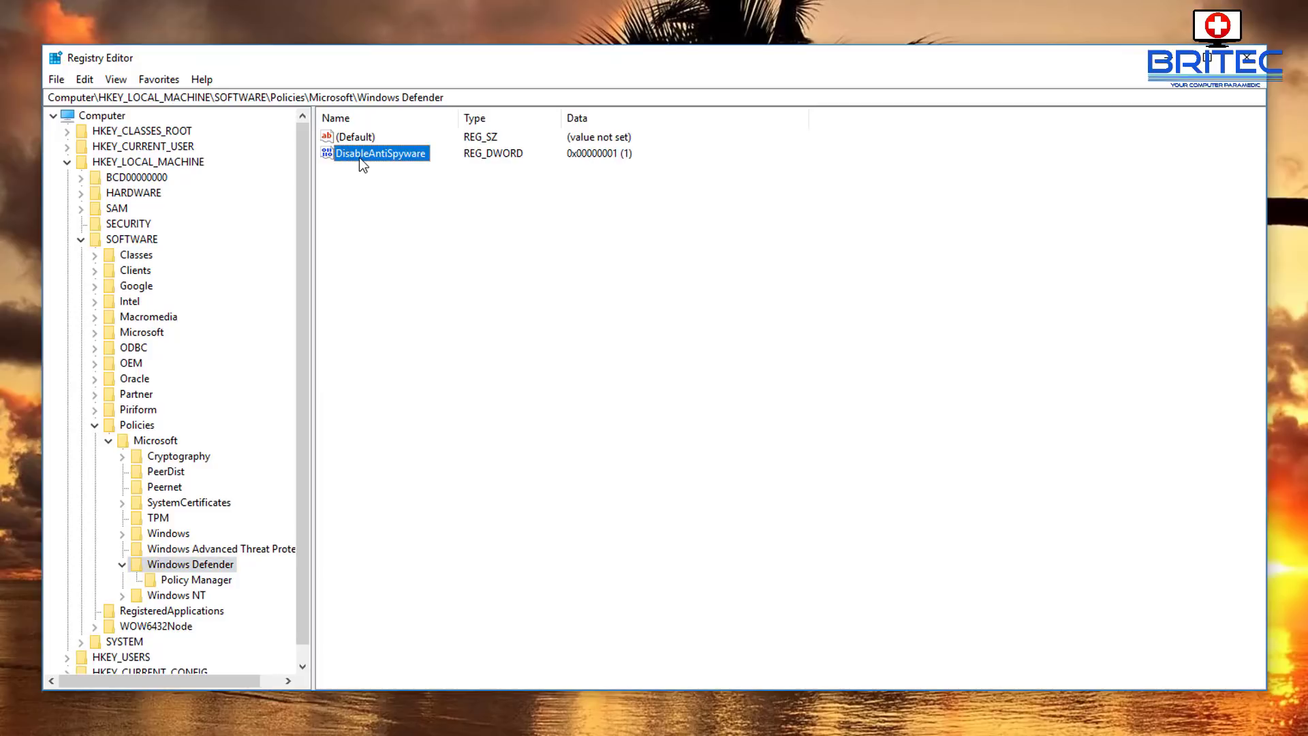
pyautogui.doubleClick(402, 154)
pyautogui.moveTo(246, 128); pyautogui.dragTo(493, 187)
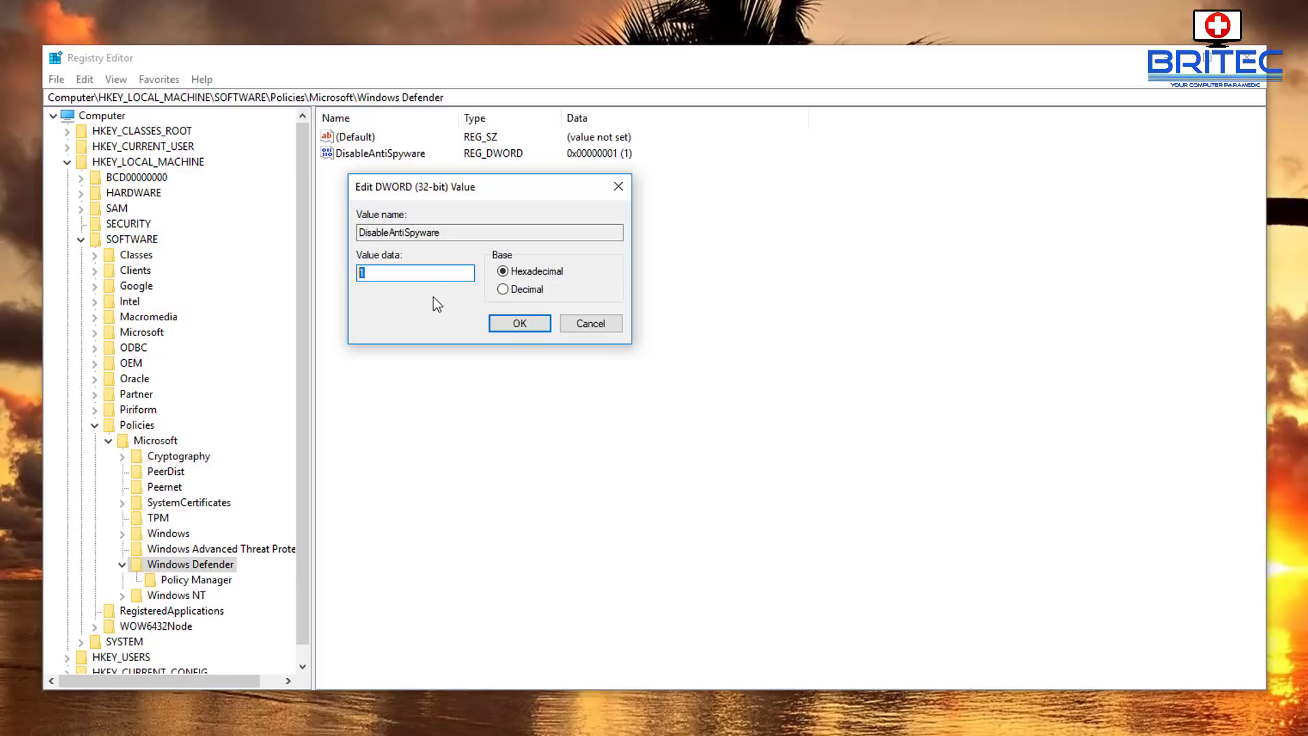
pyautogui.write('0')
pyautogui.click(520, 323)
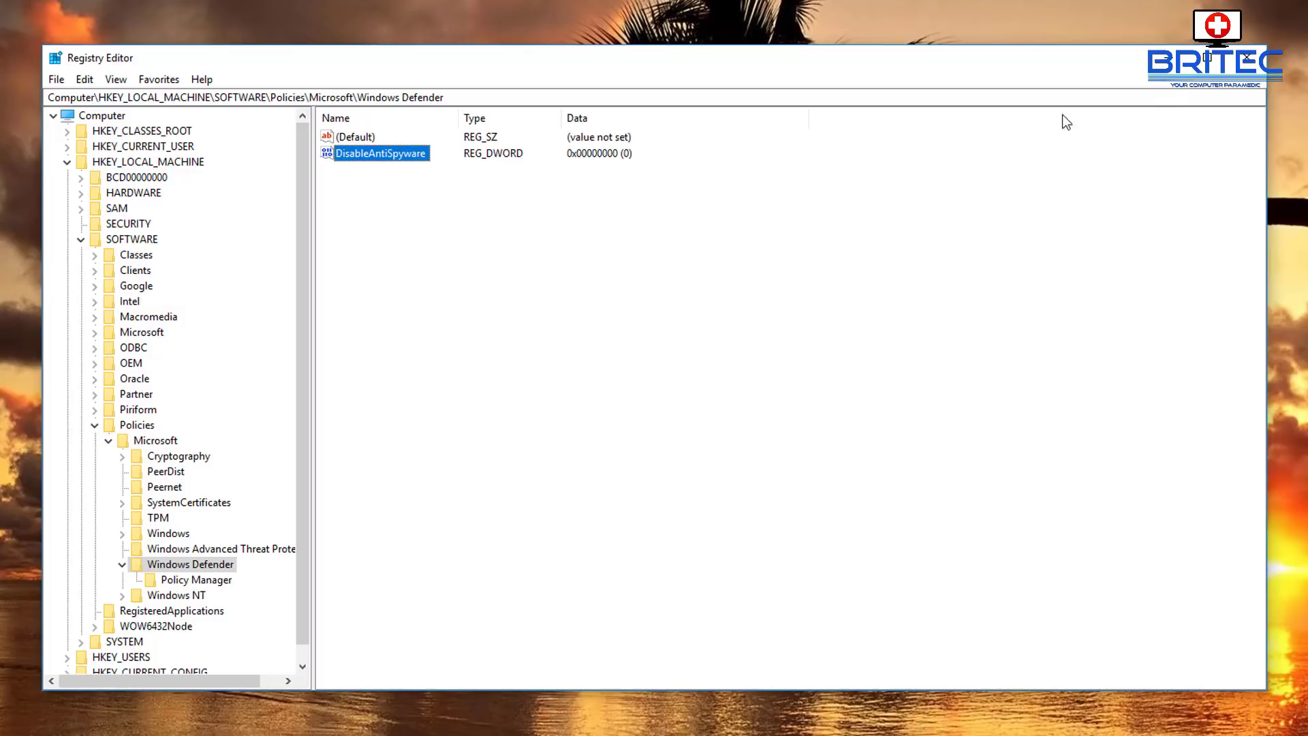
pyautogui.click(1255, 64)
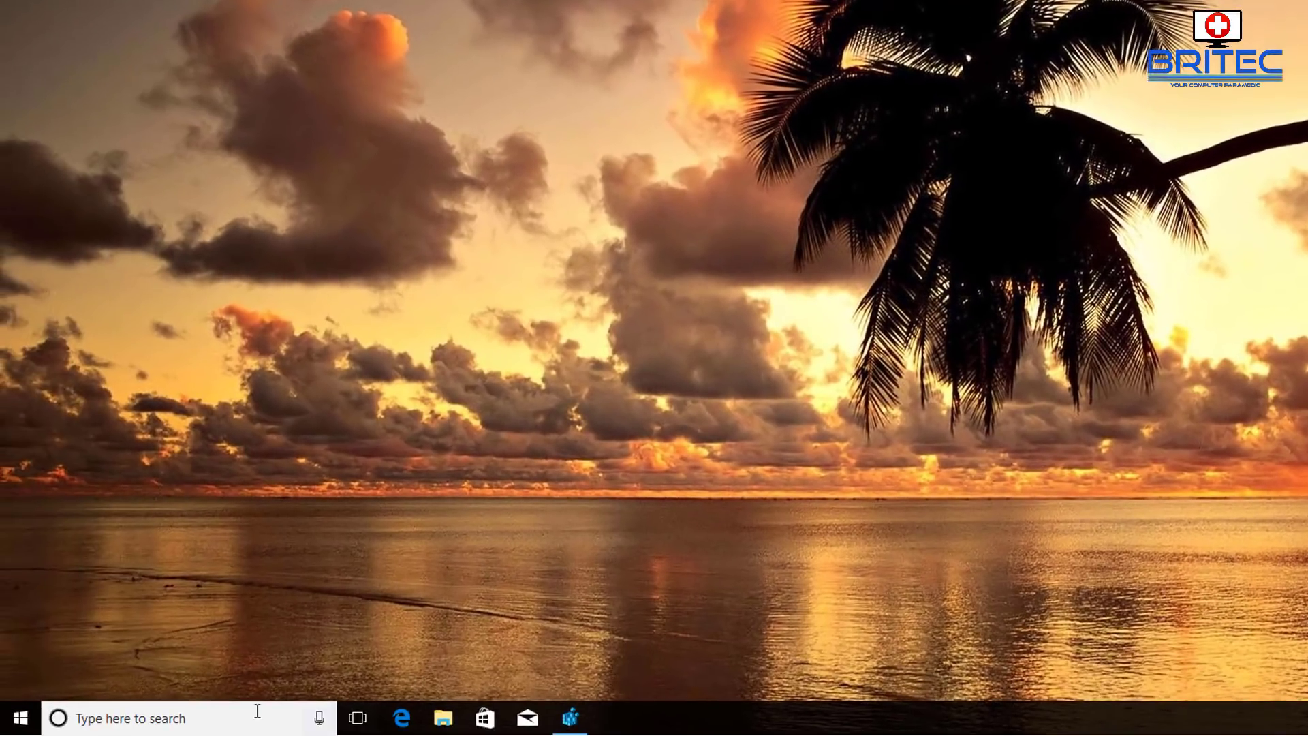
# - Turn Windows Defender Antivirus back on from Settings > Update & Security > Windows Defender
pyautogui.click(20, 717)
pyautogui.click(30, 643)
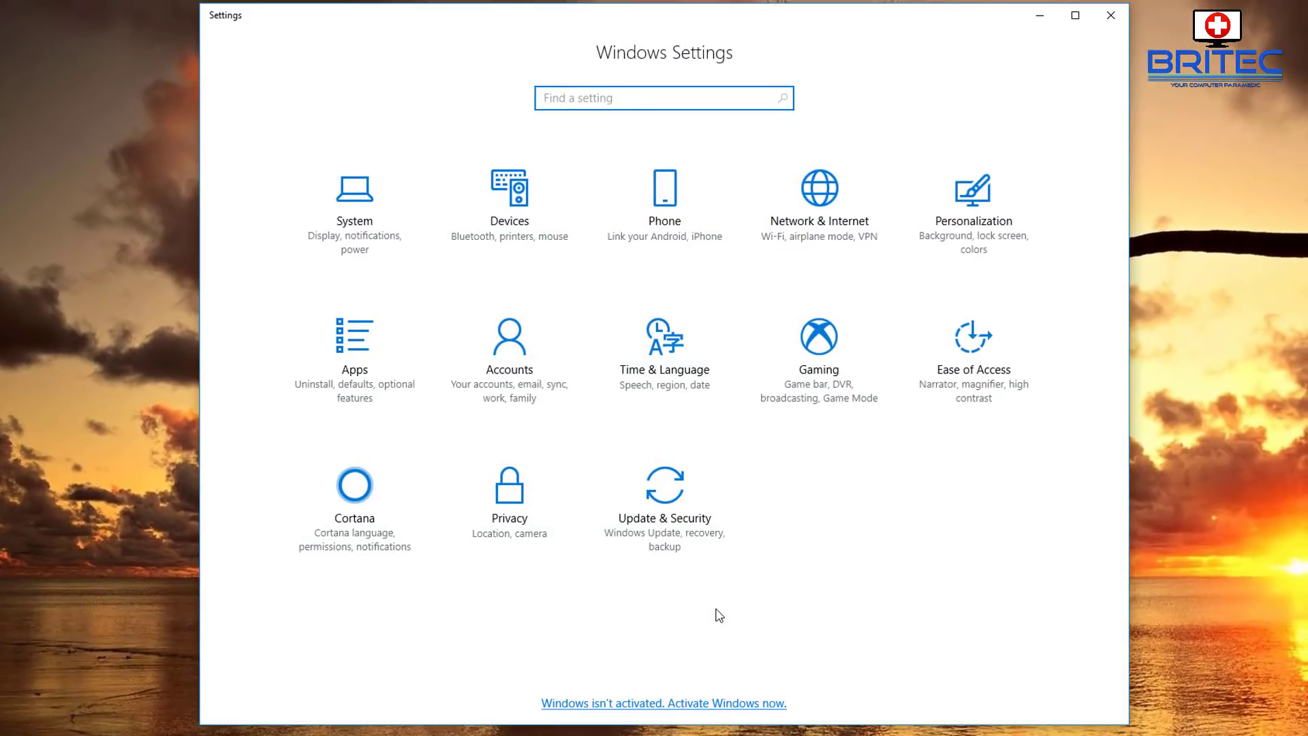
pyautogui.click(679, 543)
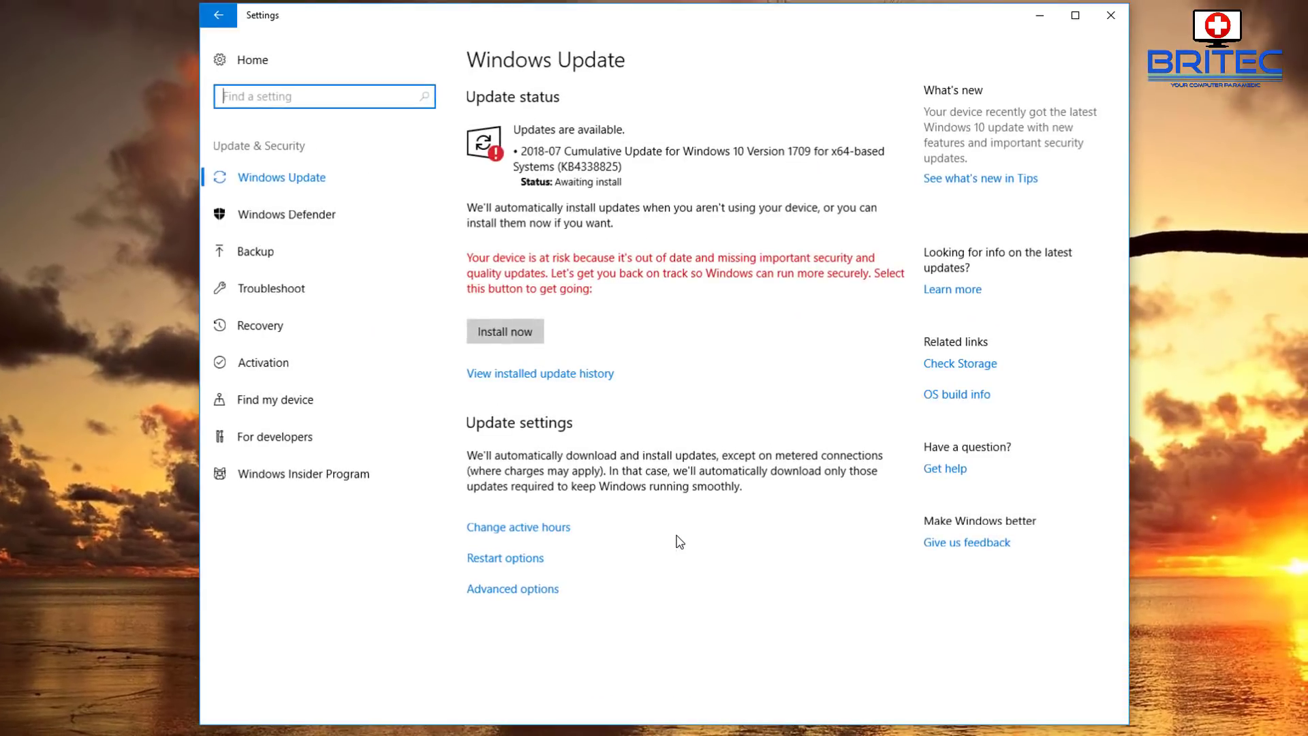
pyautogui.click(291, 222)
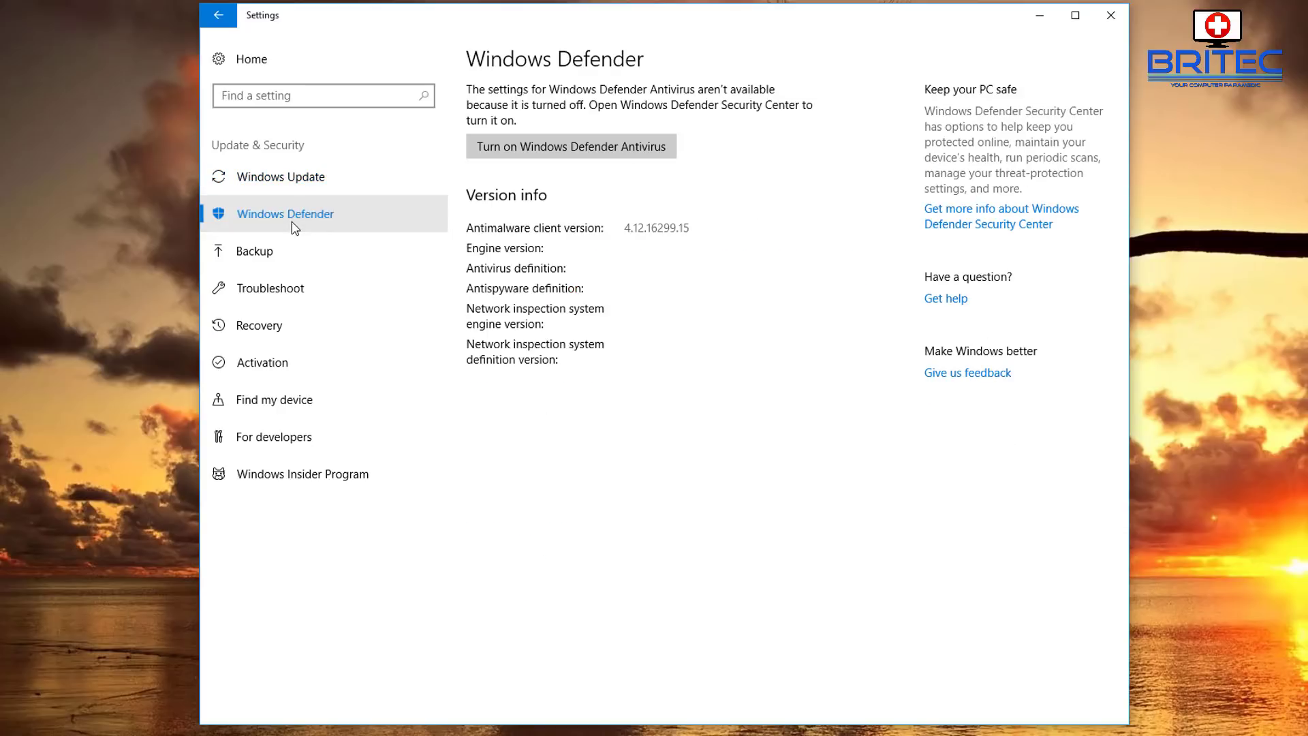
pyautogui.click(598, 151)
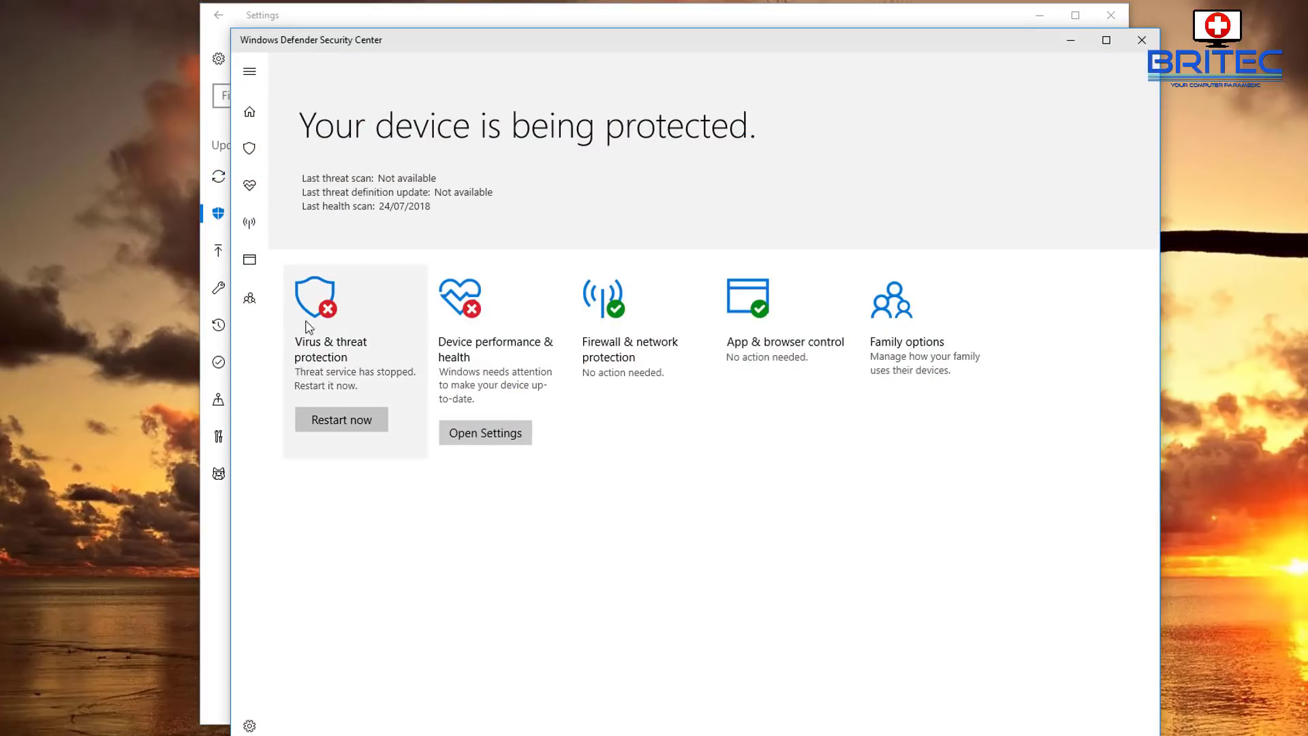
# - Restart the stopped threat service and open the Device performance settings
pyautogui.click(339, 418)
pyautogui.moveTo(602, 49); pyautogui.dragTo(579, 21)
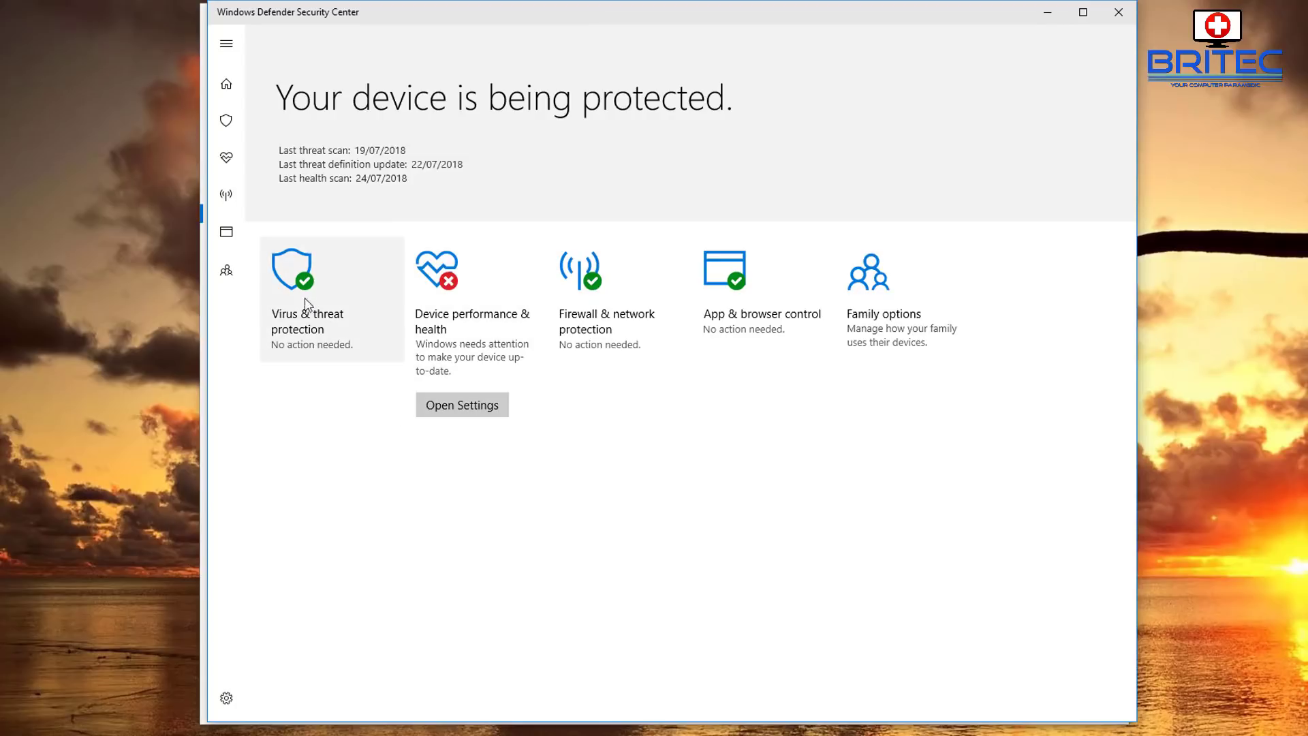
pyautogui.click(458, 412)
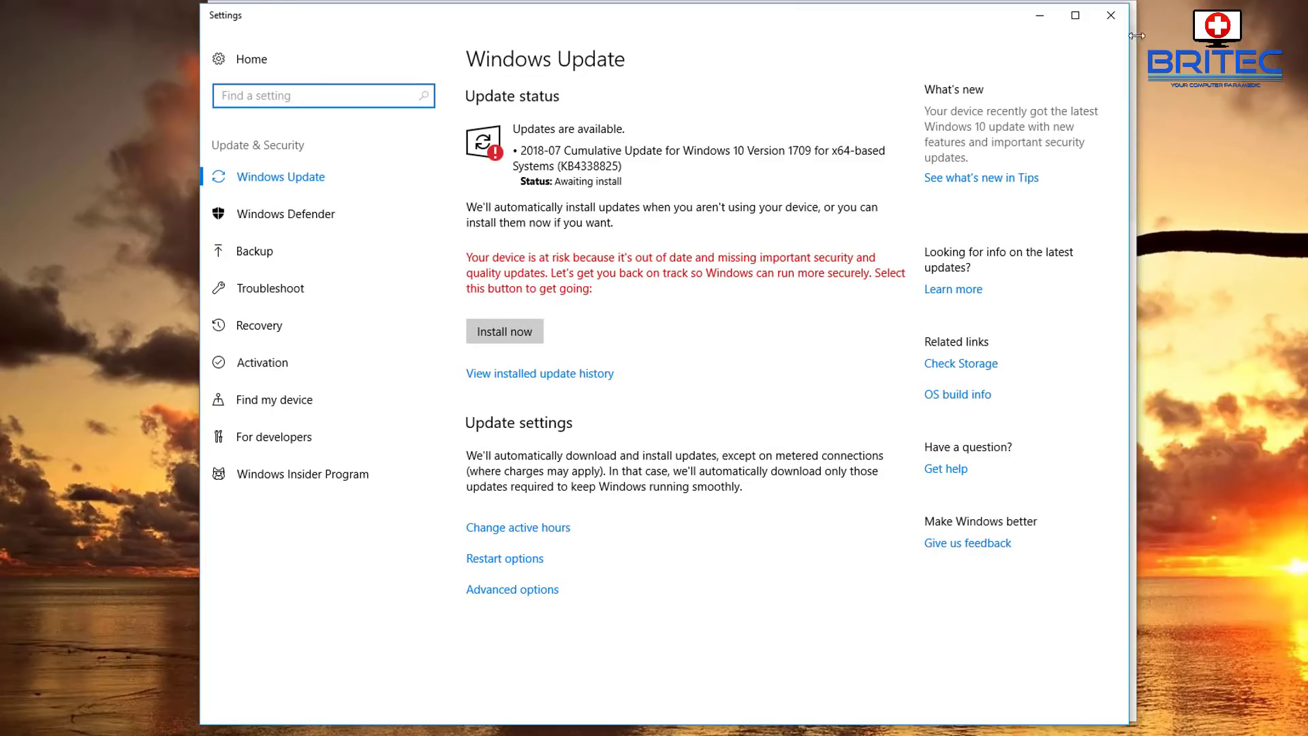
# - Start installing the pending 2018-07 cumulative update KB4338825 from Windows Update
pyautogui.click(1112, 17)
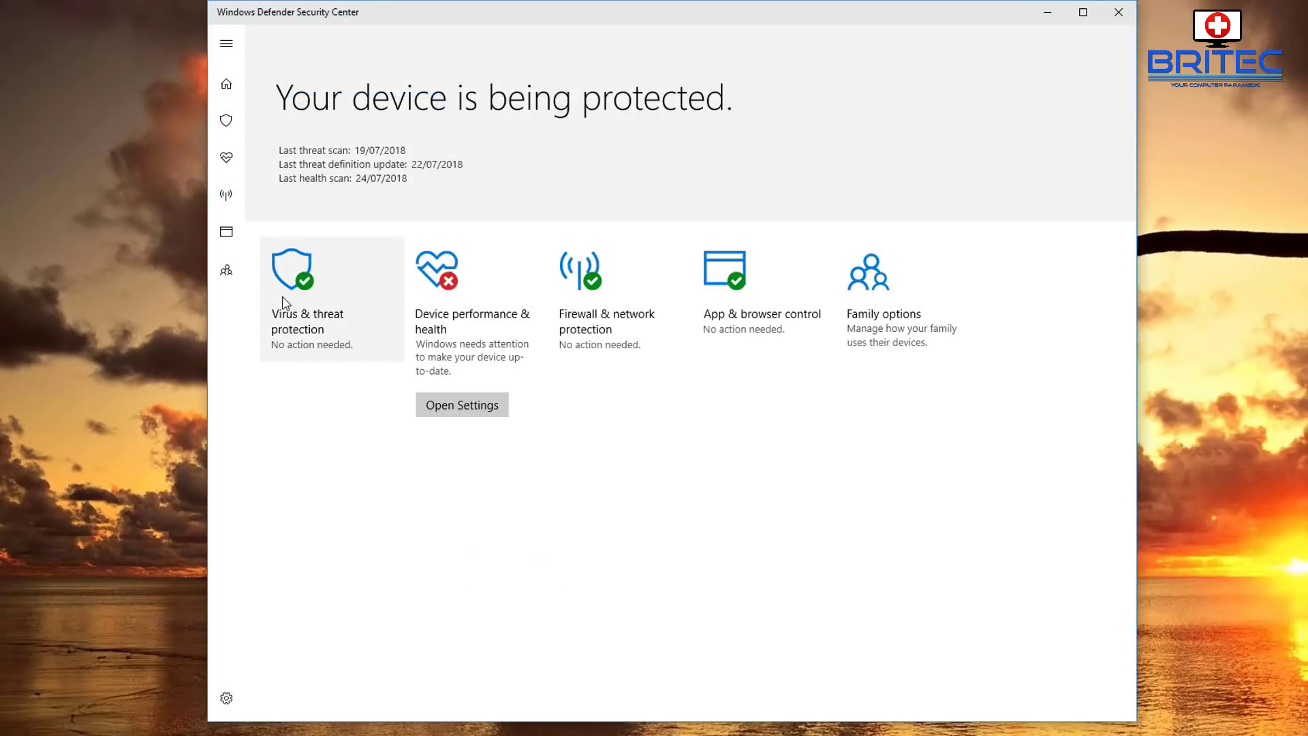
pyautogui.click(467, 408)
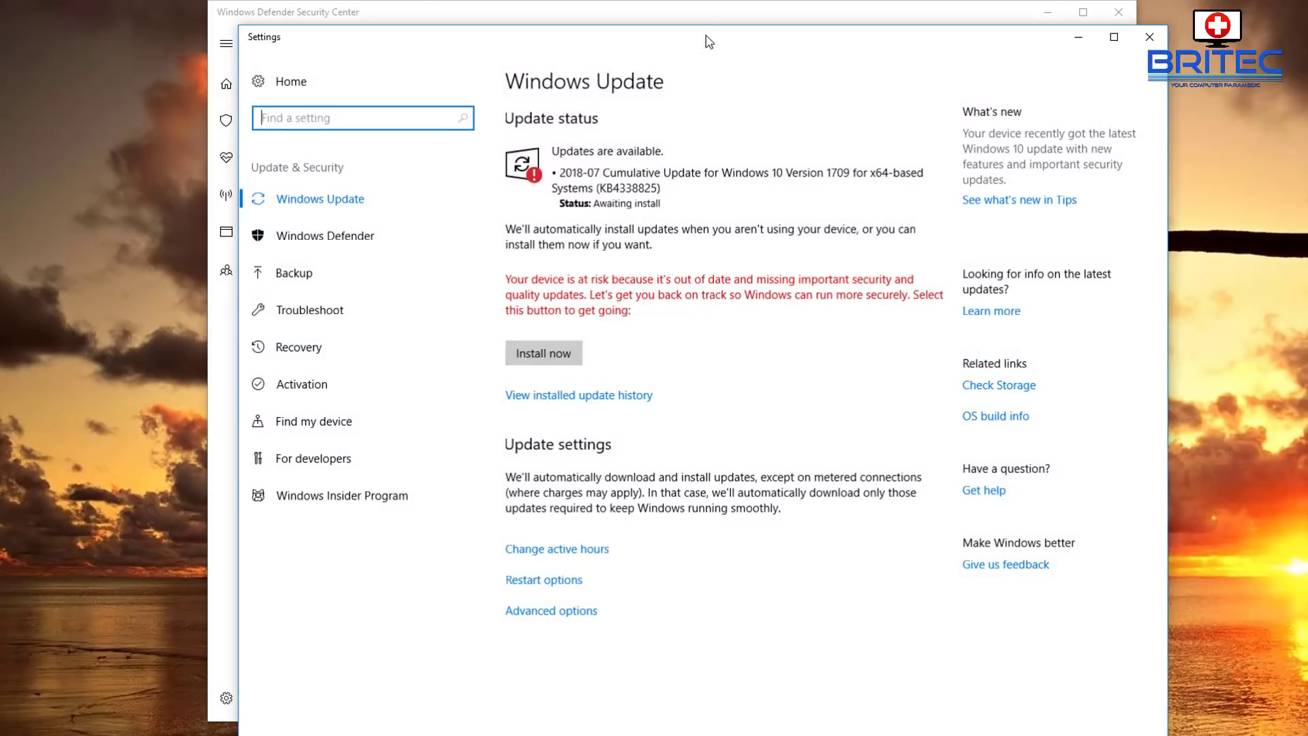
pyautogui.moveTo(708, 41); pyautogui.dragTo(689, 14)
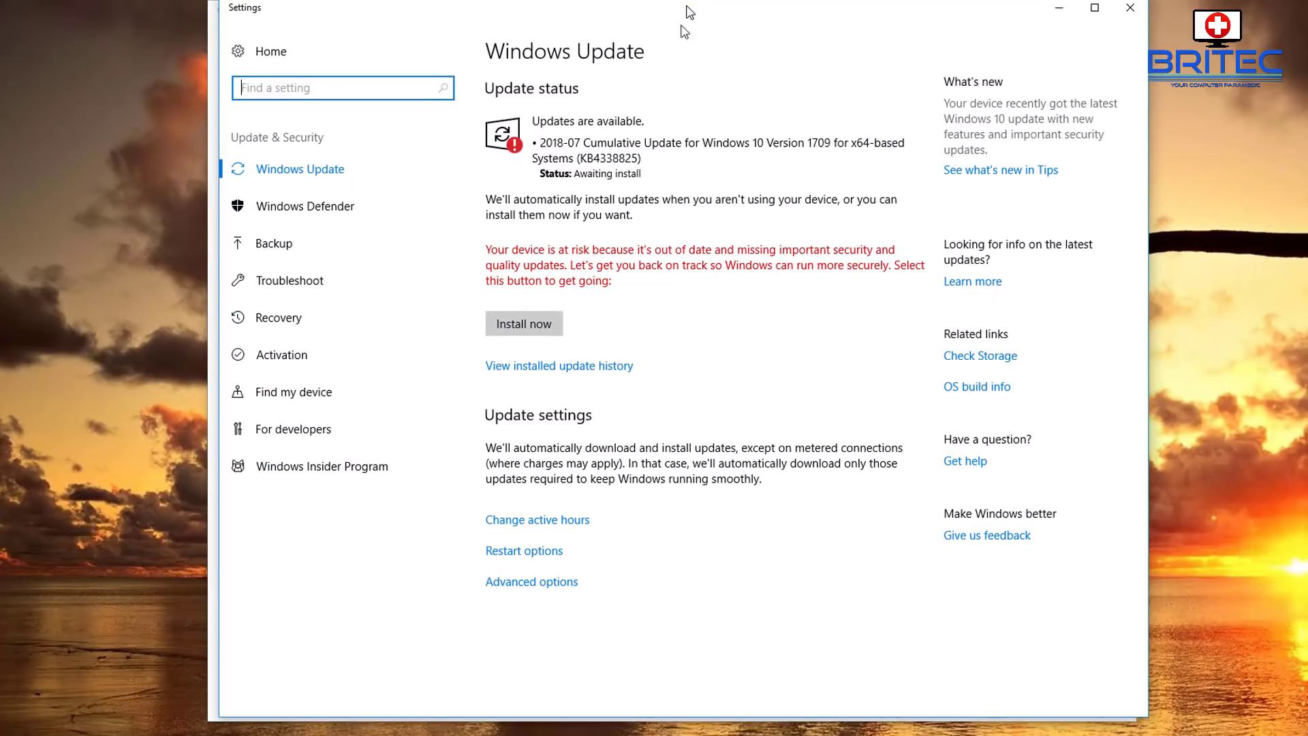
pyautogui.click(518, 326)
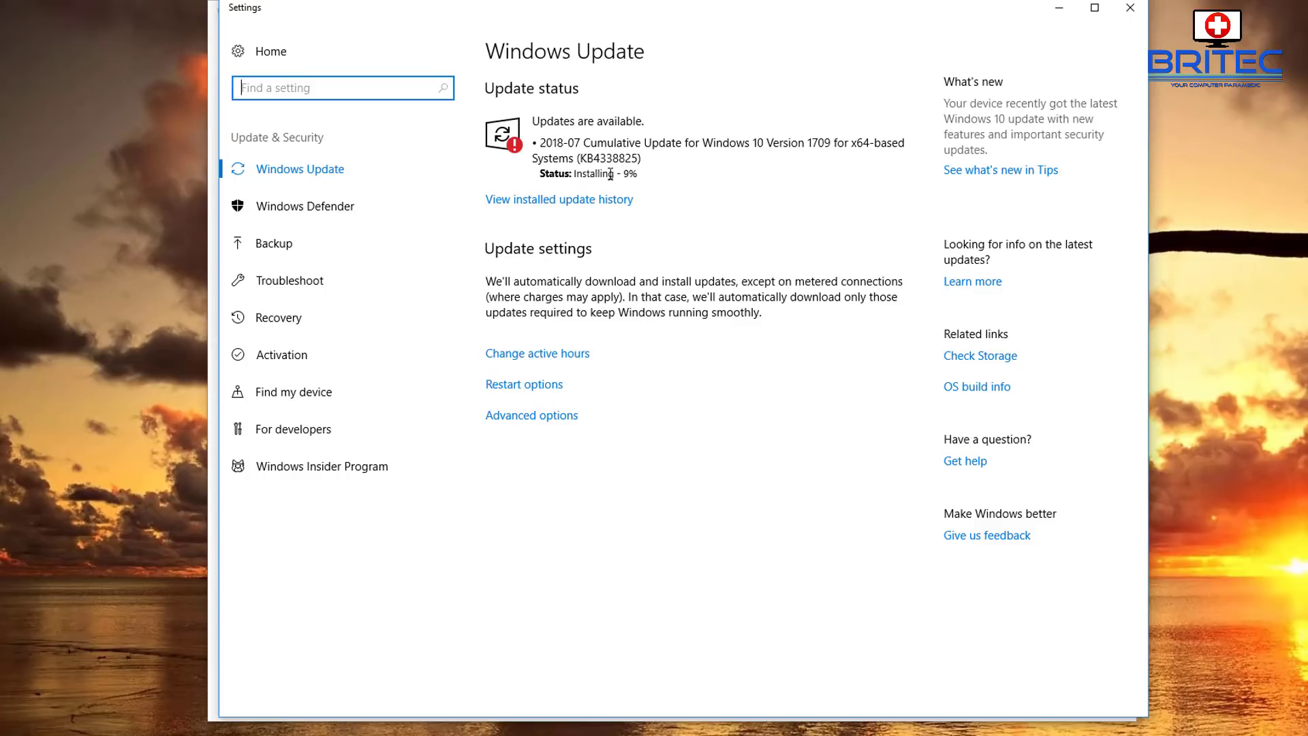
# - Check the installed update history, then return to the Windows Update status page
pyautogui.click(556, 200)
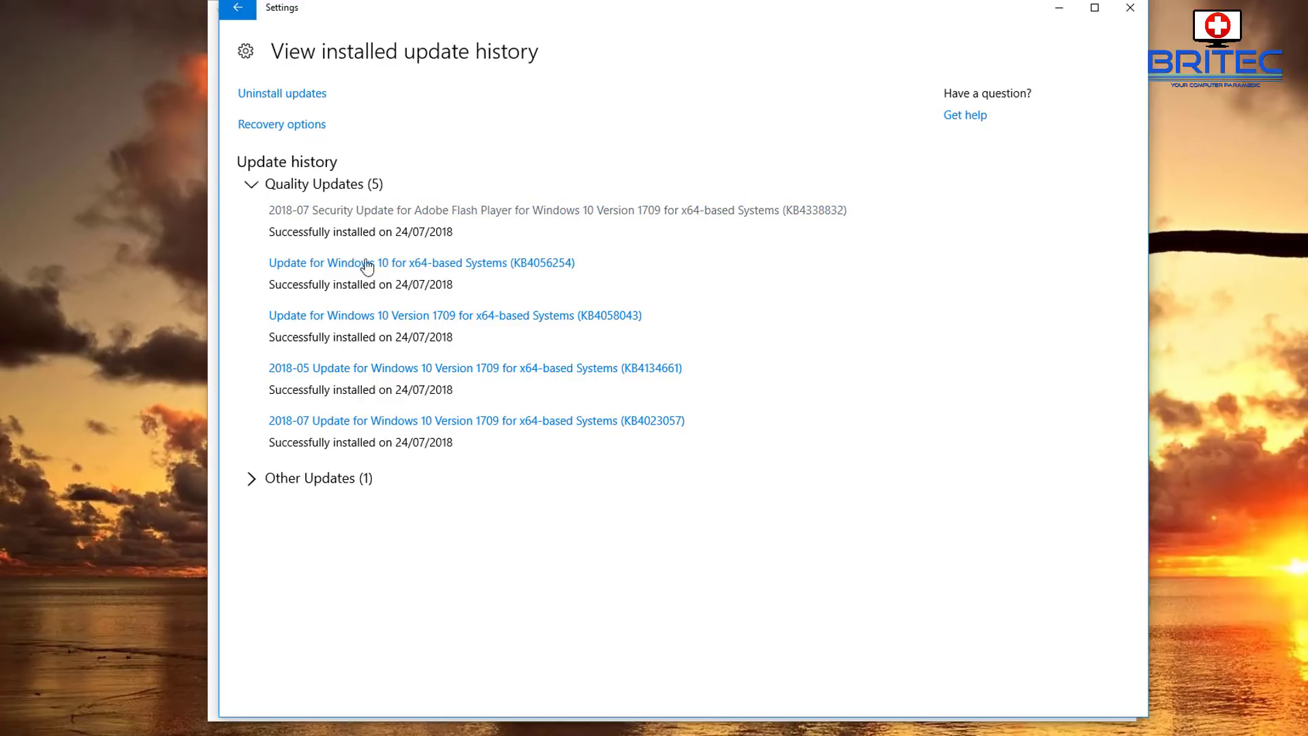
pyautogui.click(236, 10)
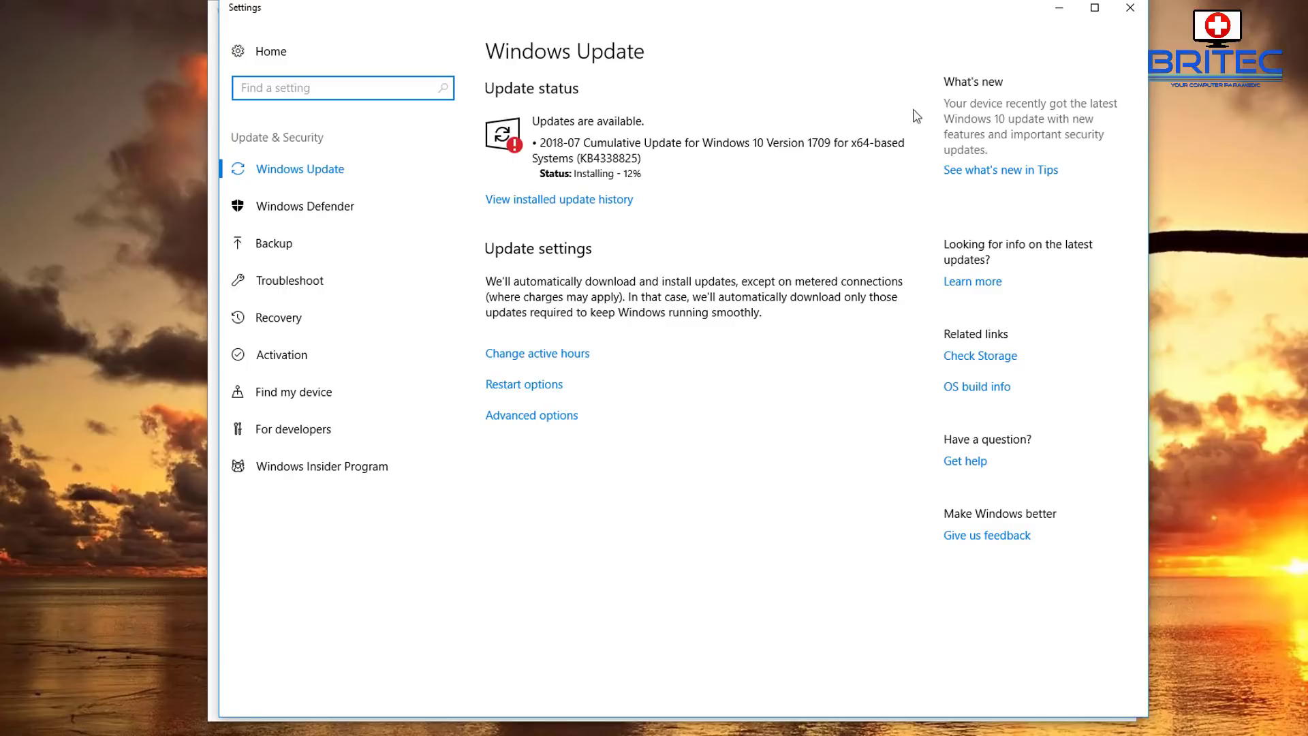
pyautogui.moveTo(842, 15)
pyautogui.mouseDown()
pyautogui.moveTo(817, 23)
pyautogui.moveTo(832, 21)
pyautogui.mouseUp()
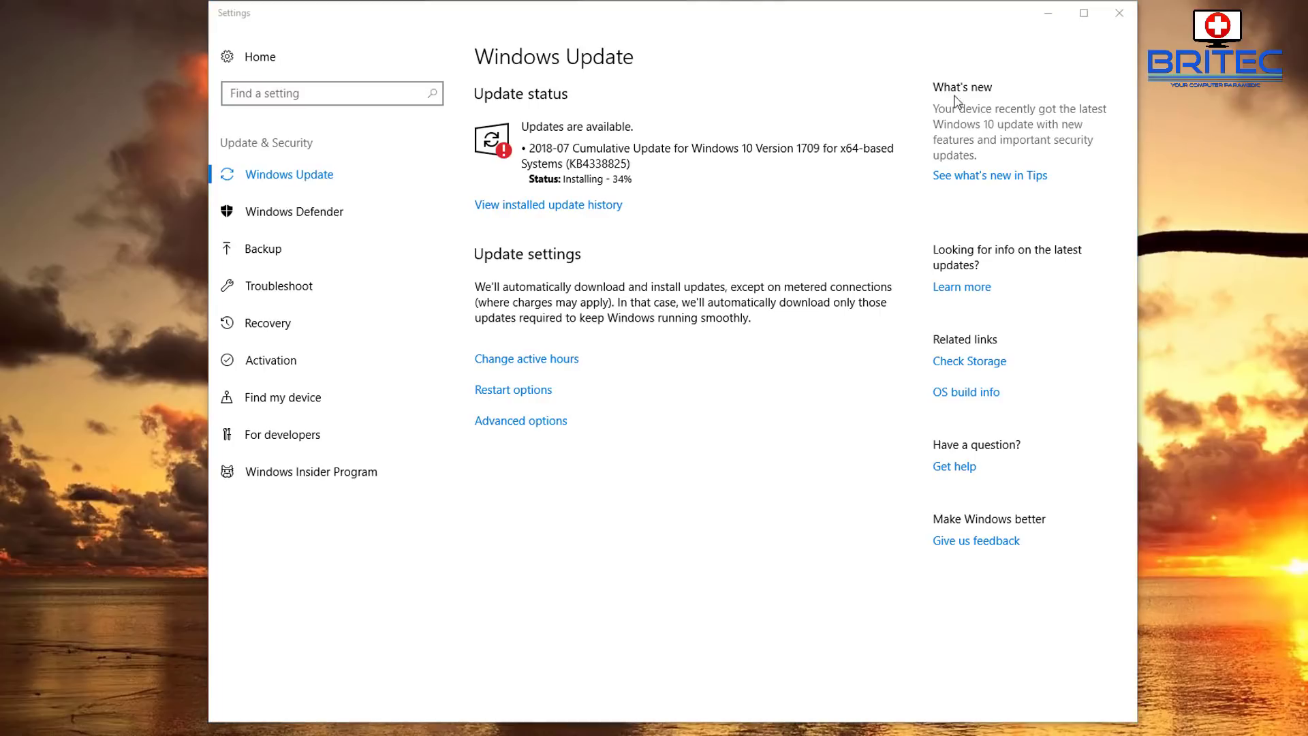
pyautogui.click(1049, 16)
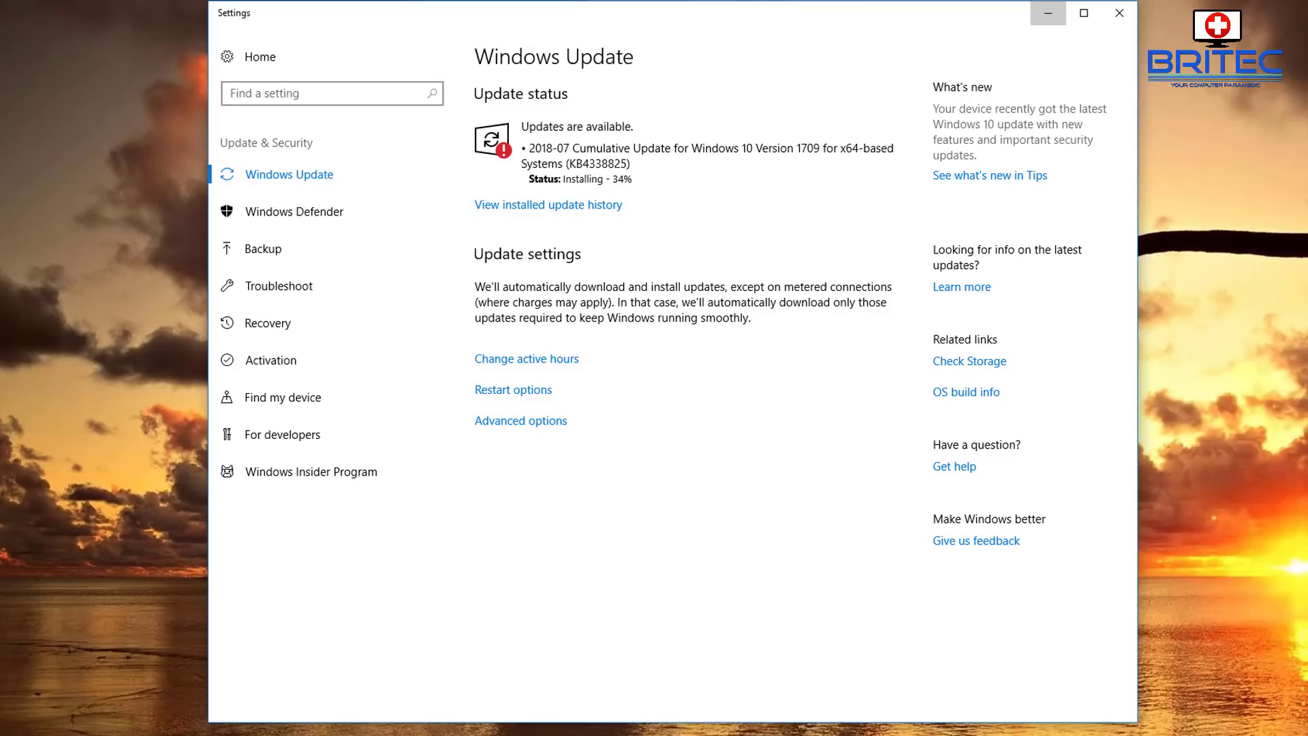
pyautogui.click(154, 719)
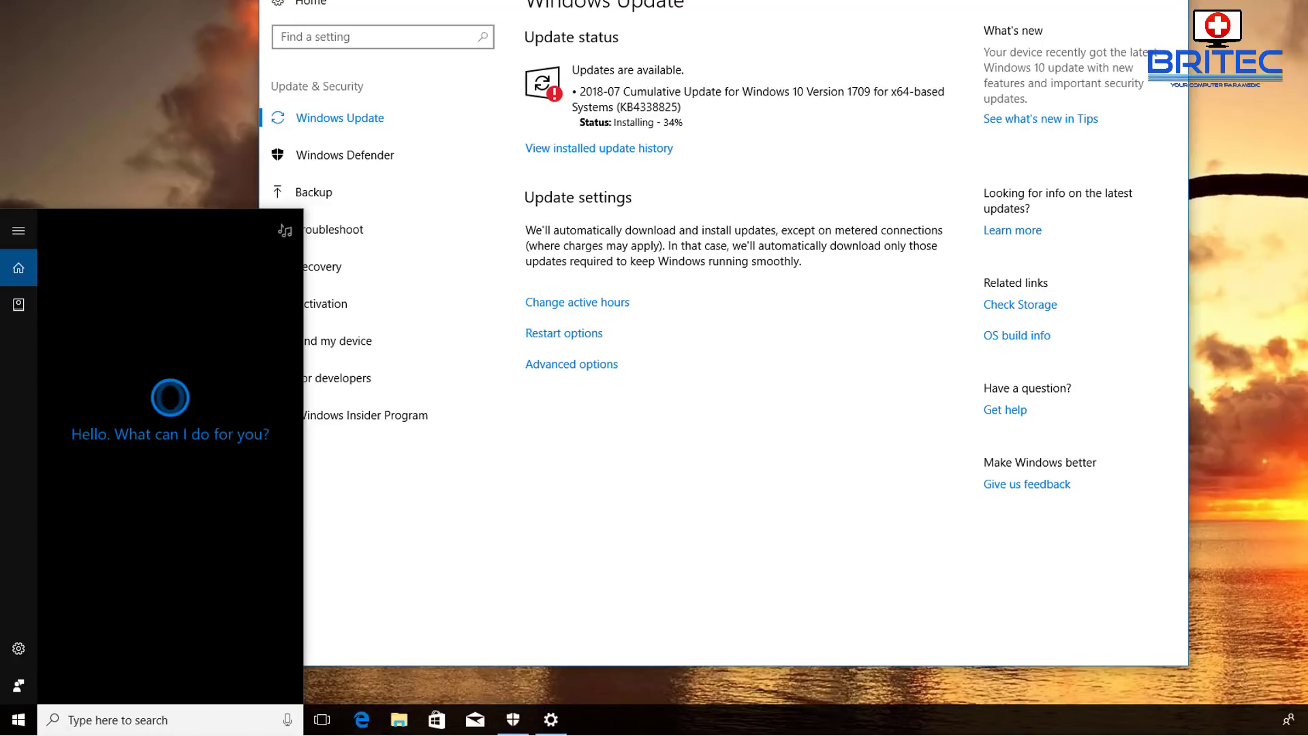
# - Launch gpedit and open Computer Configuration > Administrative Templates > Windows Components > Windows Defender Antivirus
pyautogui.write('gpedit')
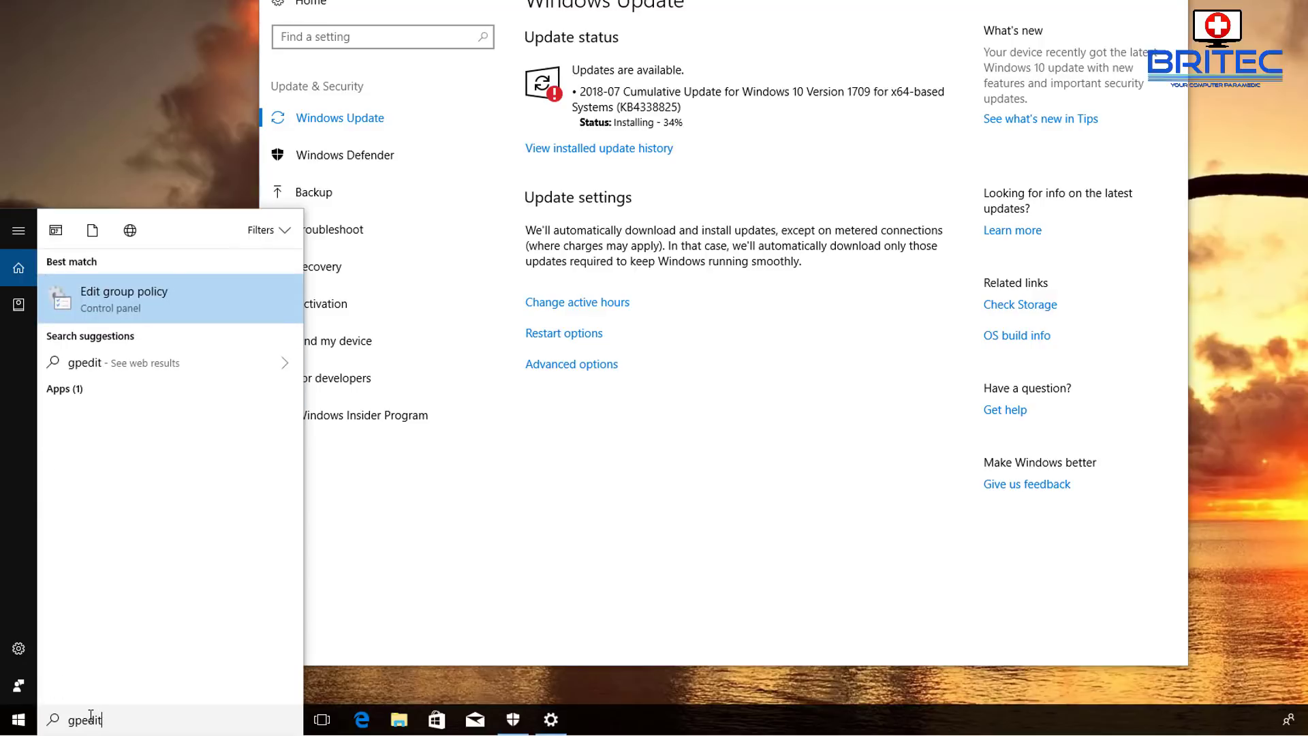
pyautogui.click(124, 304)
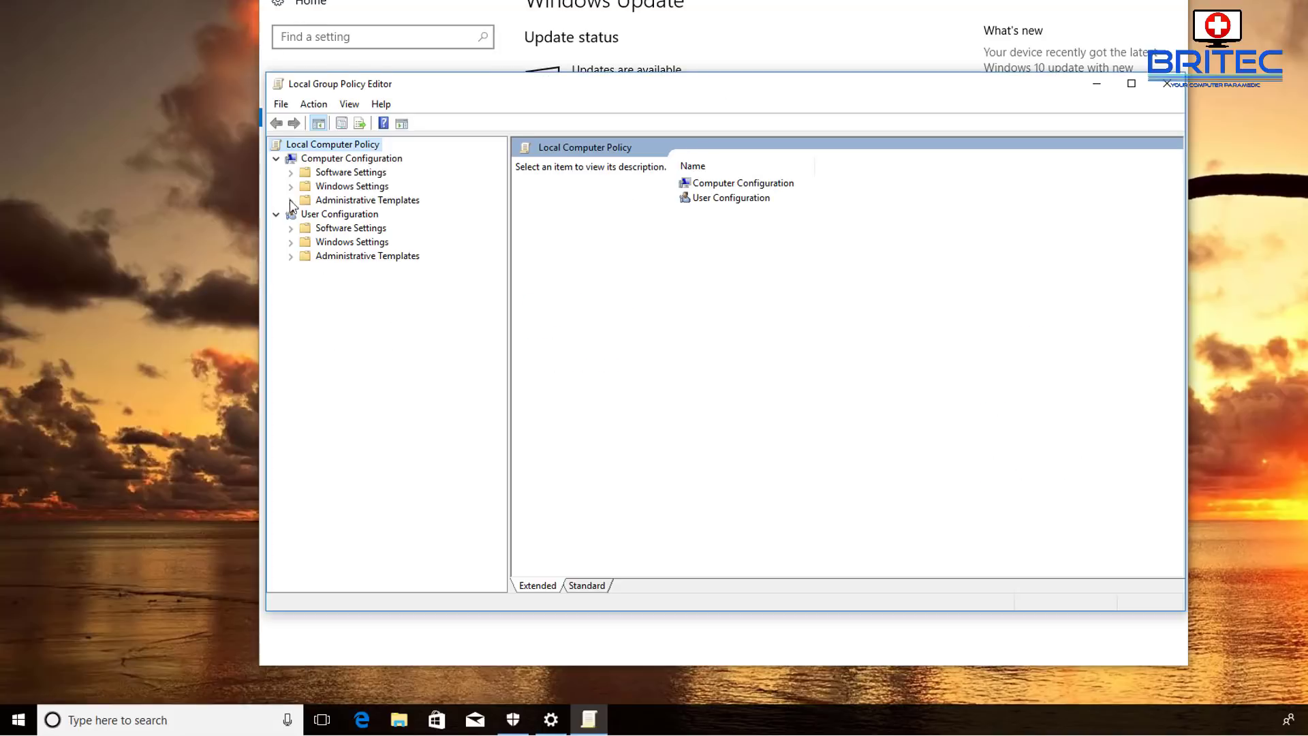
pyautogui.click(347, 199)
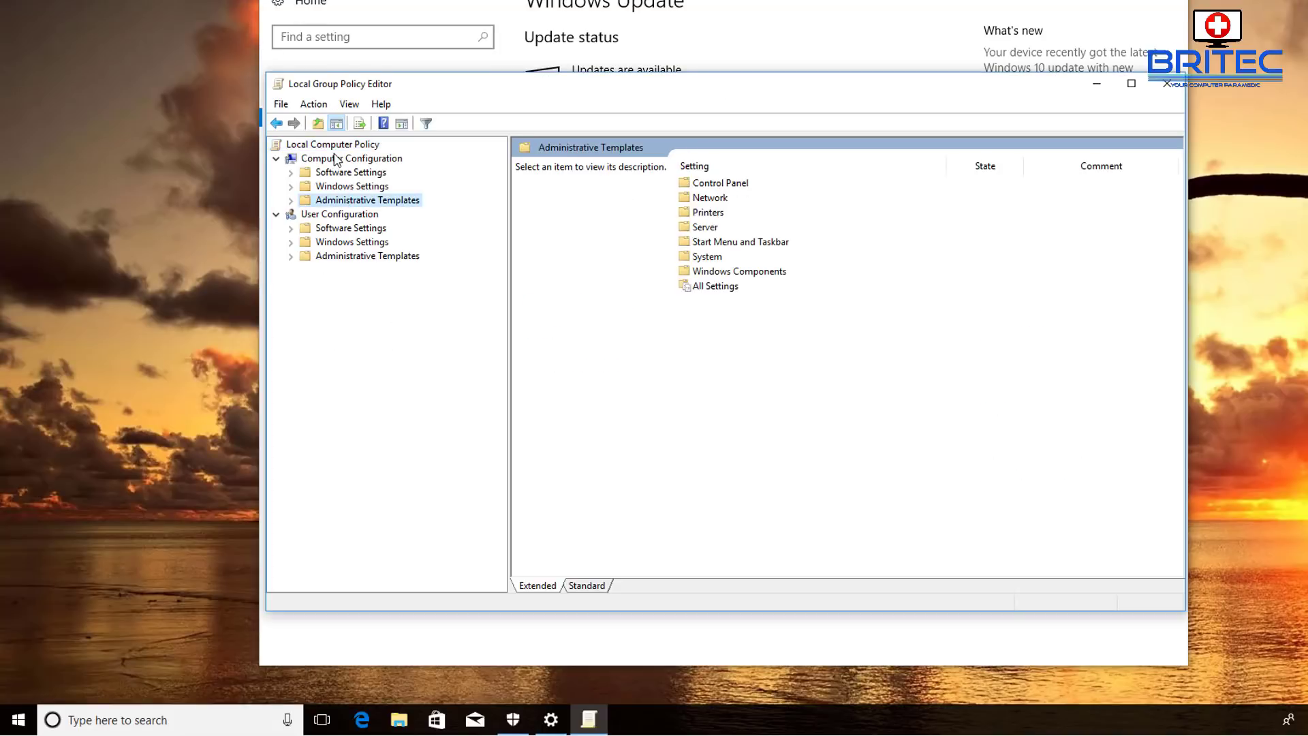
pyautogui.click(366, 161)
pyautogui.click(388, 199)
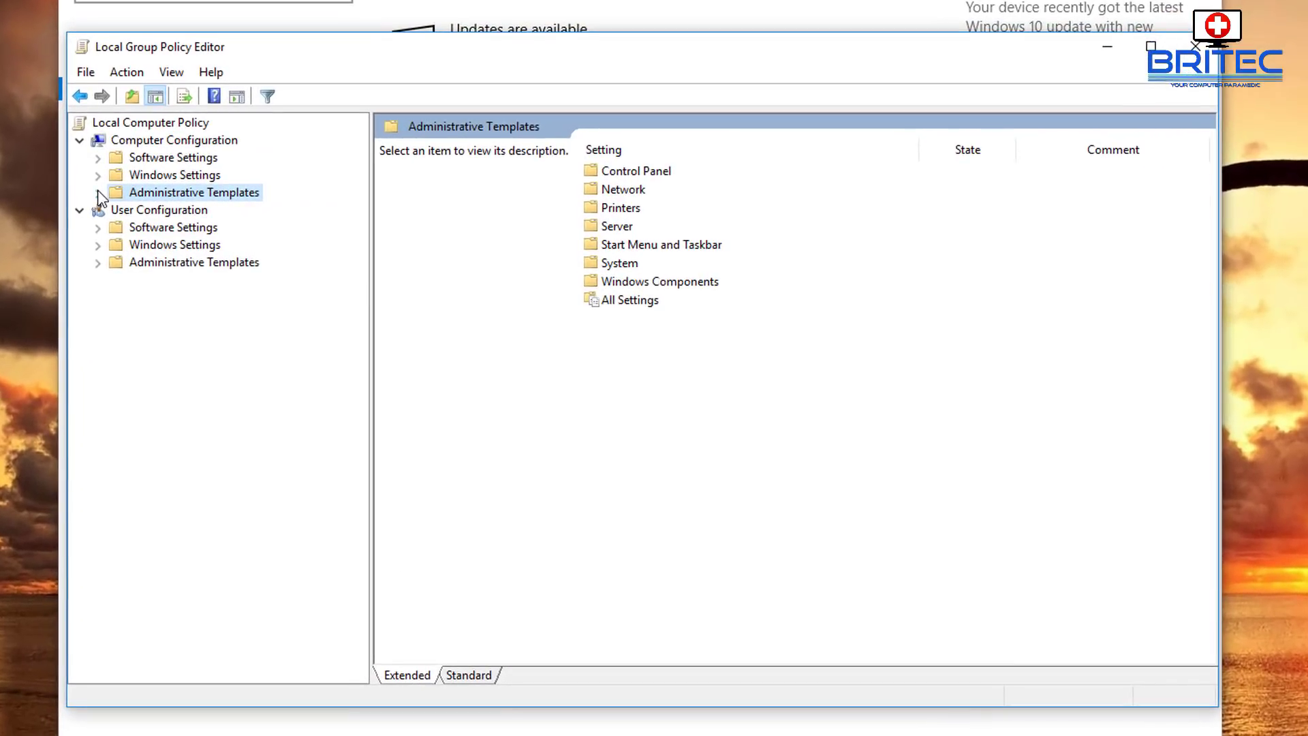
pyautogui.click(238, 197)
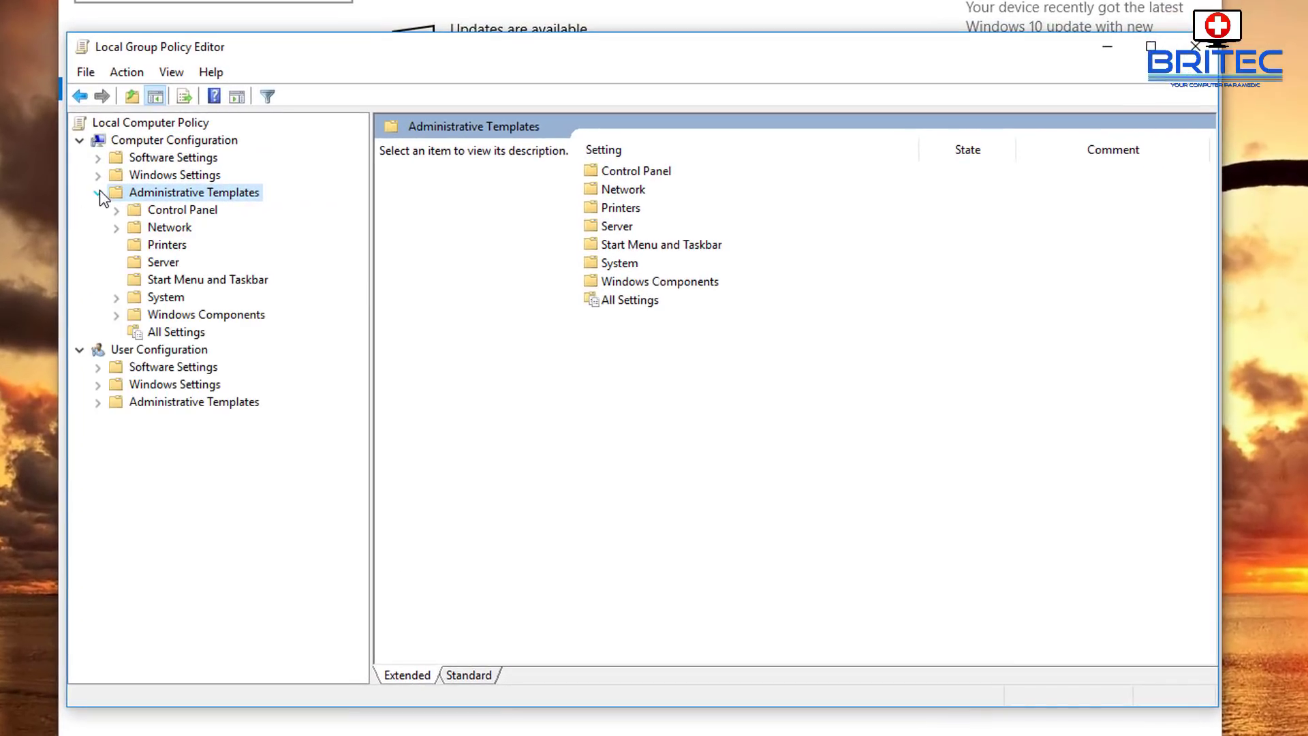
pyautogui.click(208, 315)
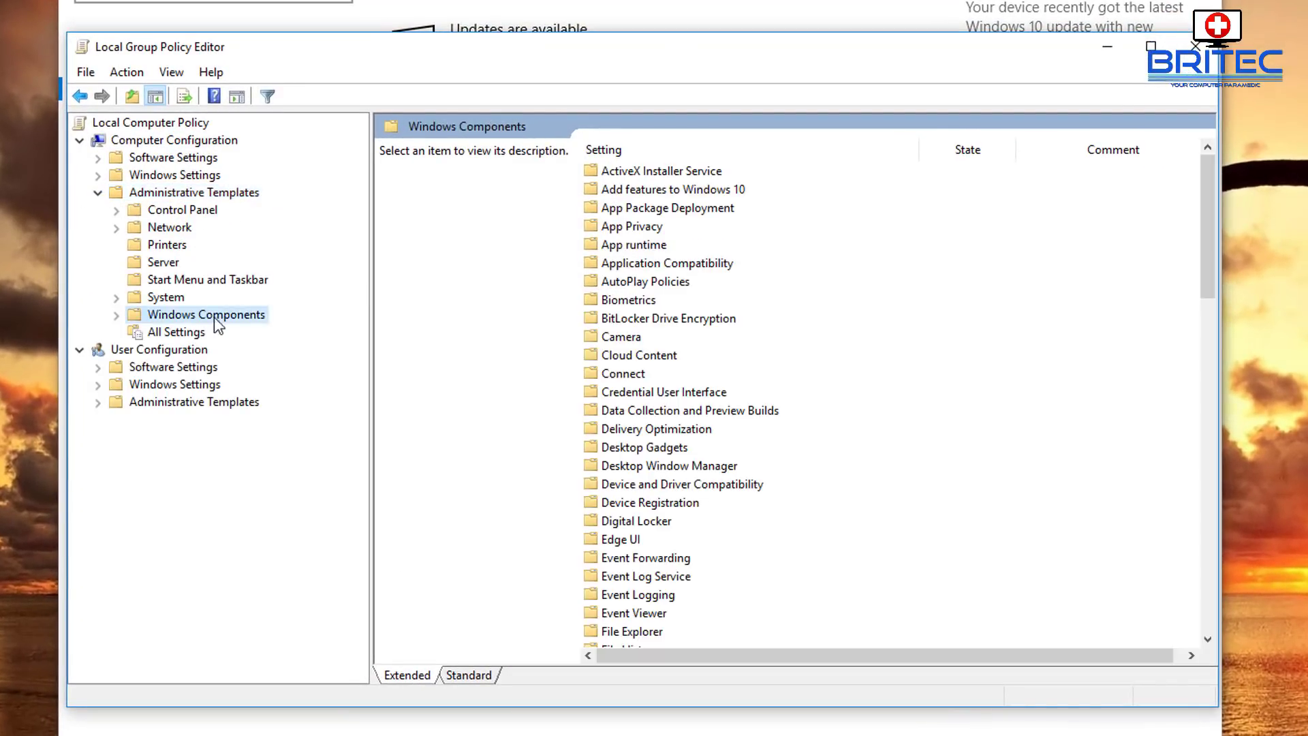
pyautogui.click(116, 315)
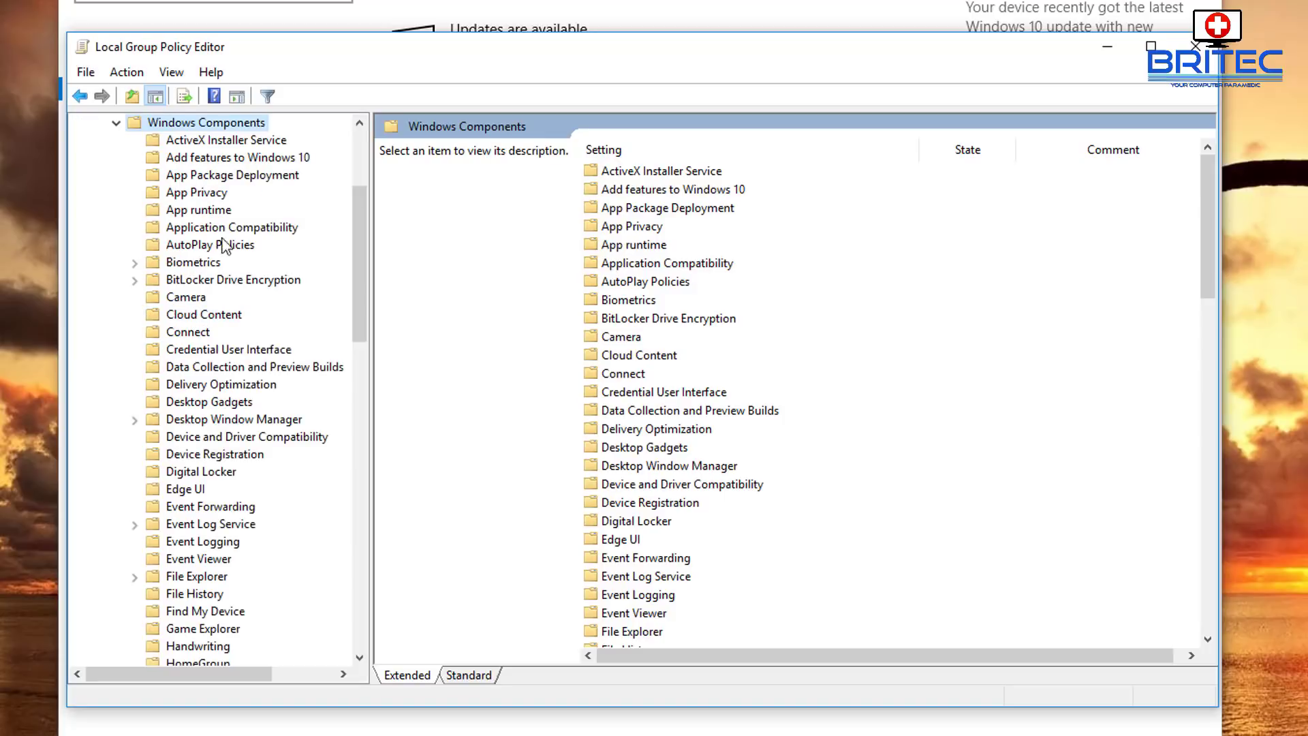
pyautogui.moveTo(367, 241); pyautogui.dragTo(372, 535)
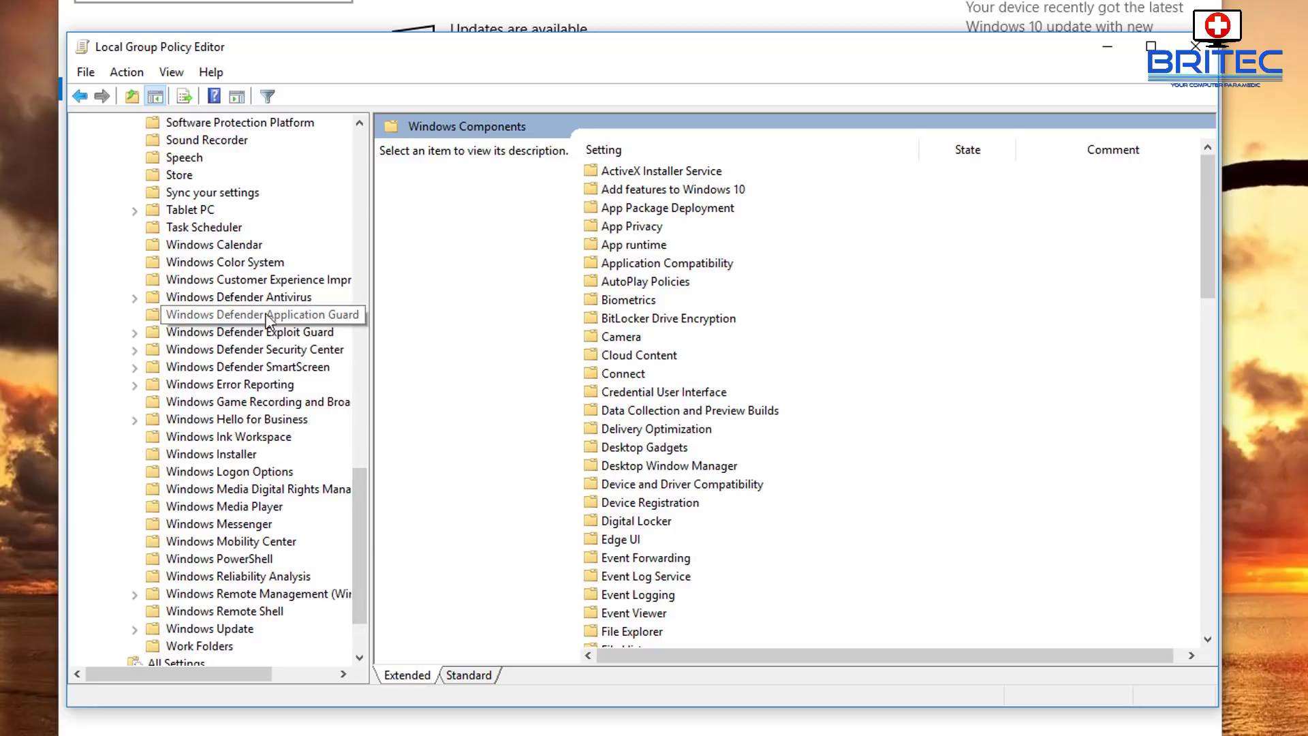
pyautogui.click(185, 299)
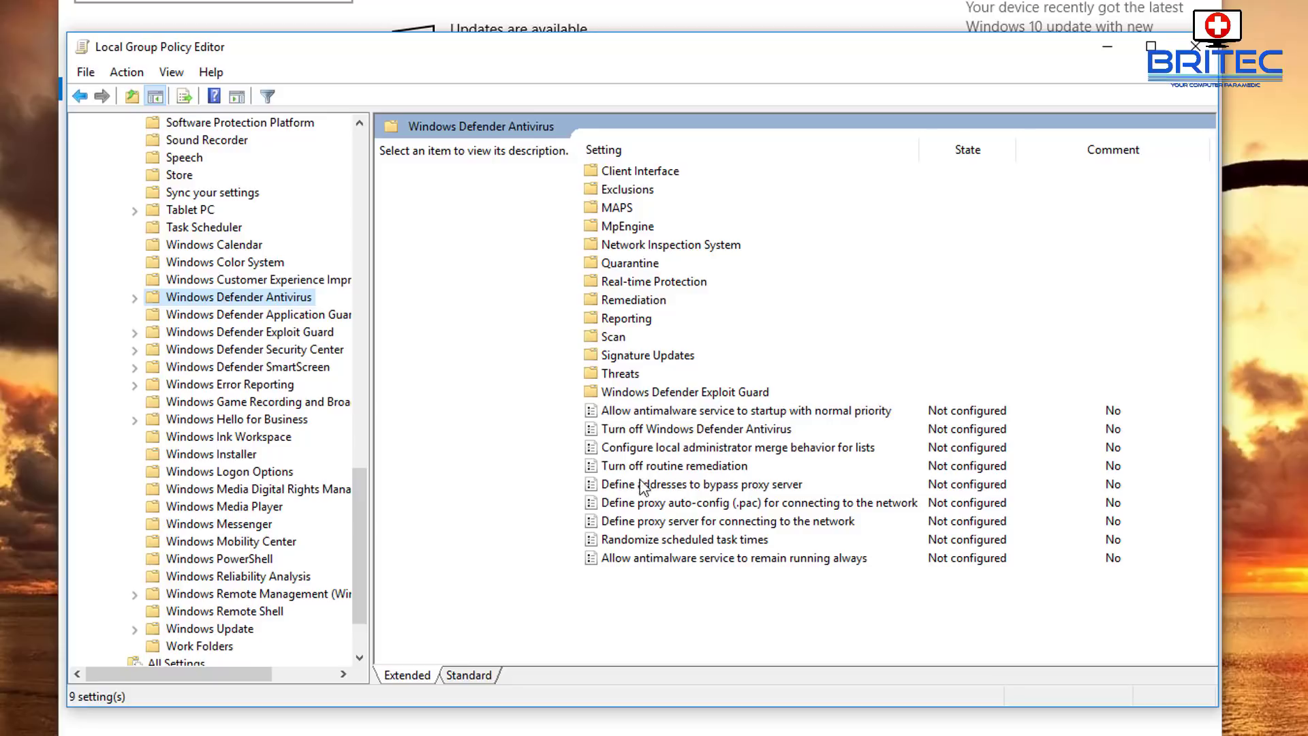
# - Select the Turn off Windows Defender Antivirus policy to confirm it is Not configured
pyautogui.click(726, 430)
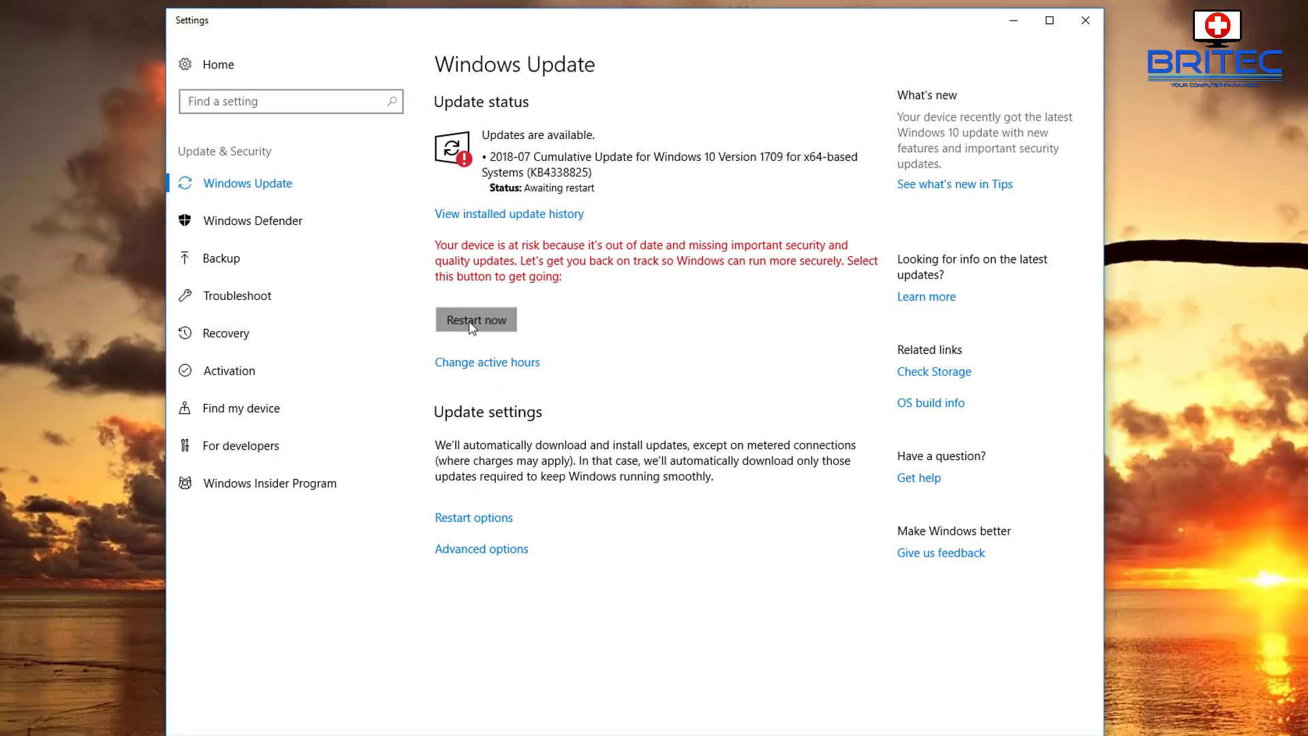
# - Restart the PC from Windows Update so the installed update finishes, returning to the desktop
pyautogui.click(469, 321)
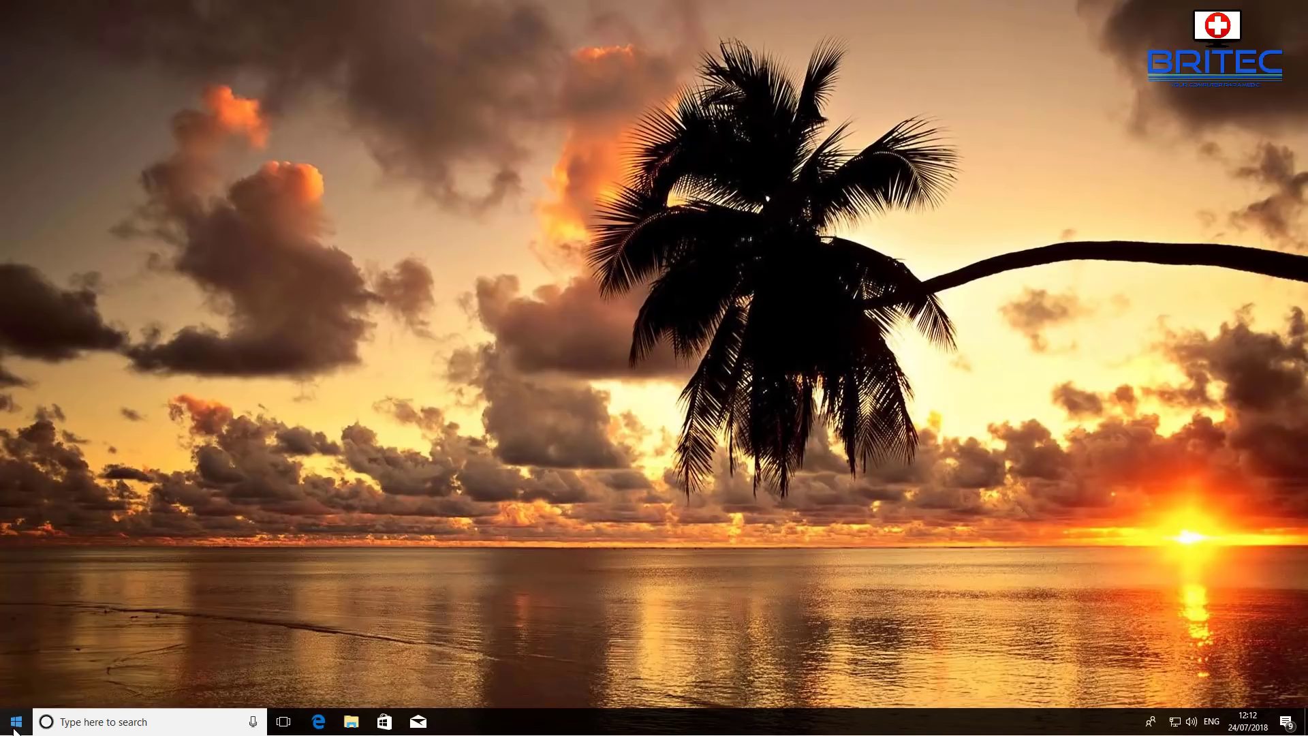
# - Open Windows Defender Security Center from Update & Security, confirm the device is protected, then close it
pyautogui.click(13, 723)
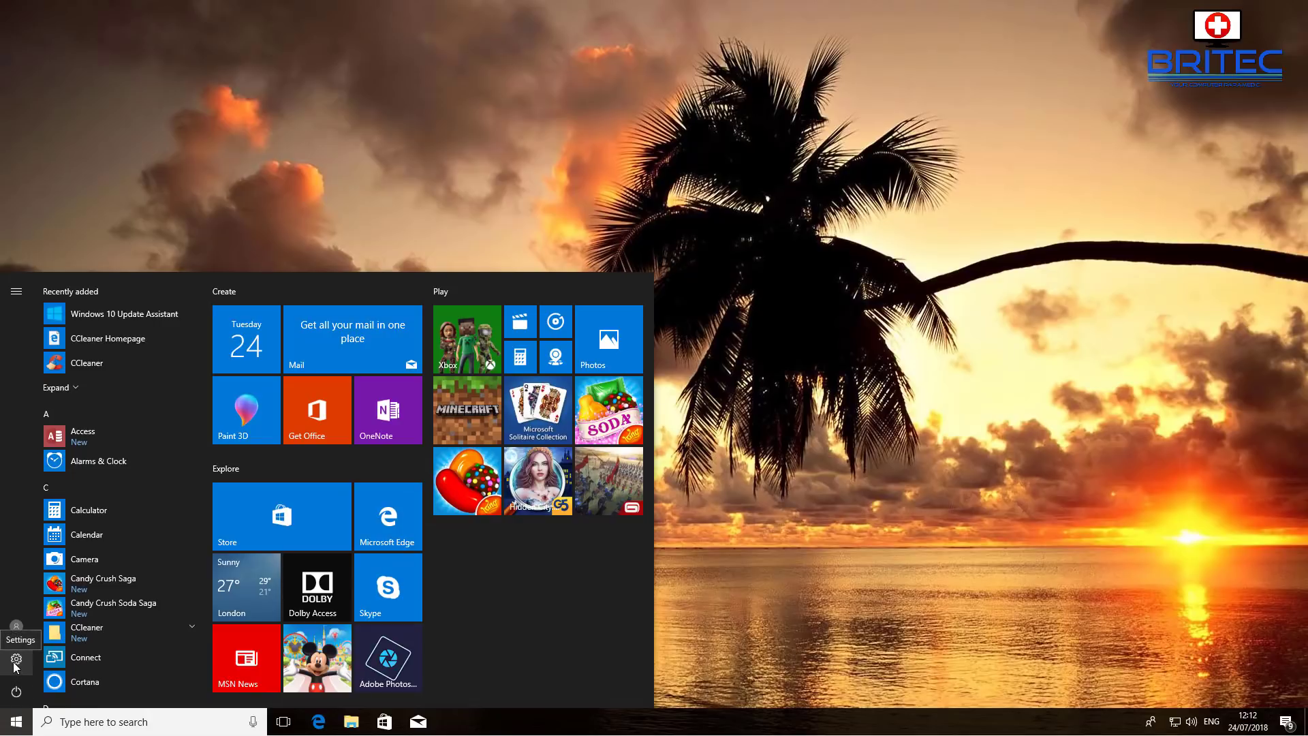
pyautogui.click(16, 659)
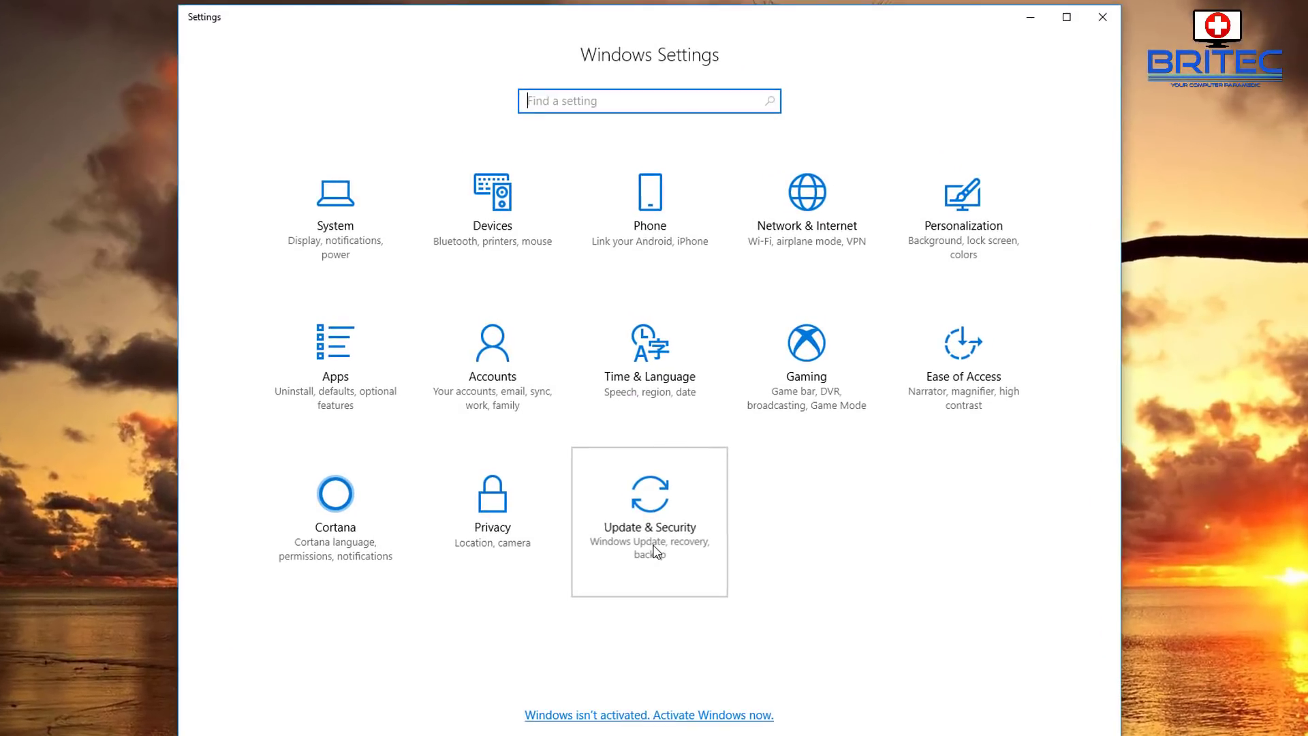
pyautogui.click(654, 552)
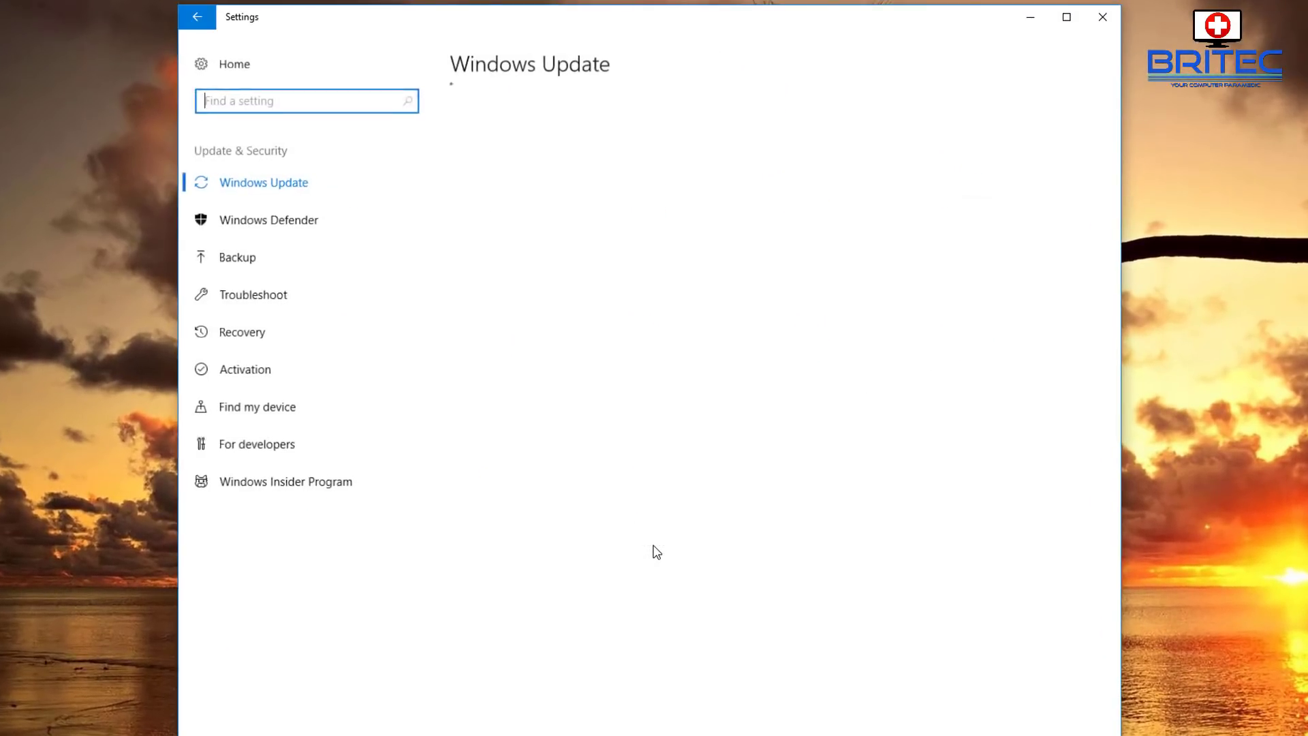
pyautogui.click(275, 221)
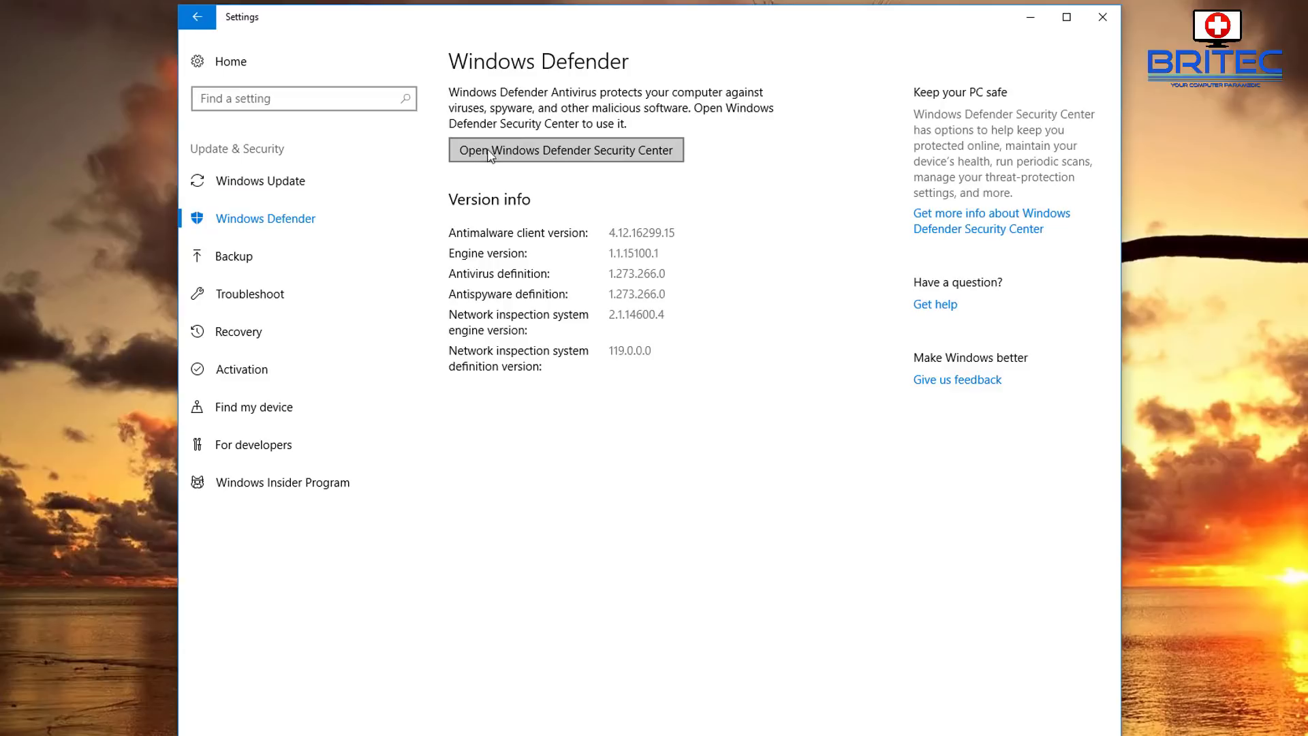
pyautogui.click(599, 148)
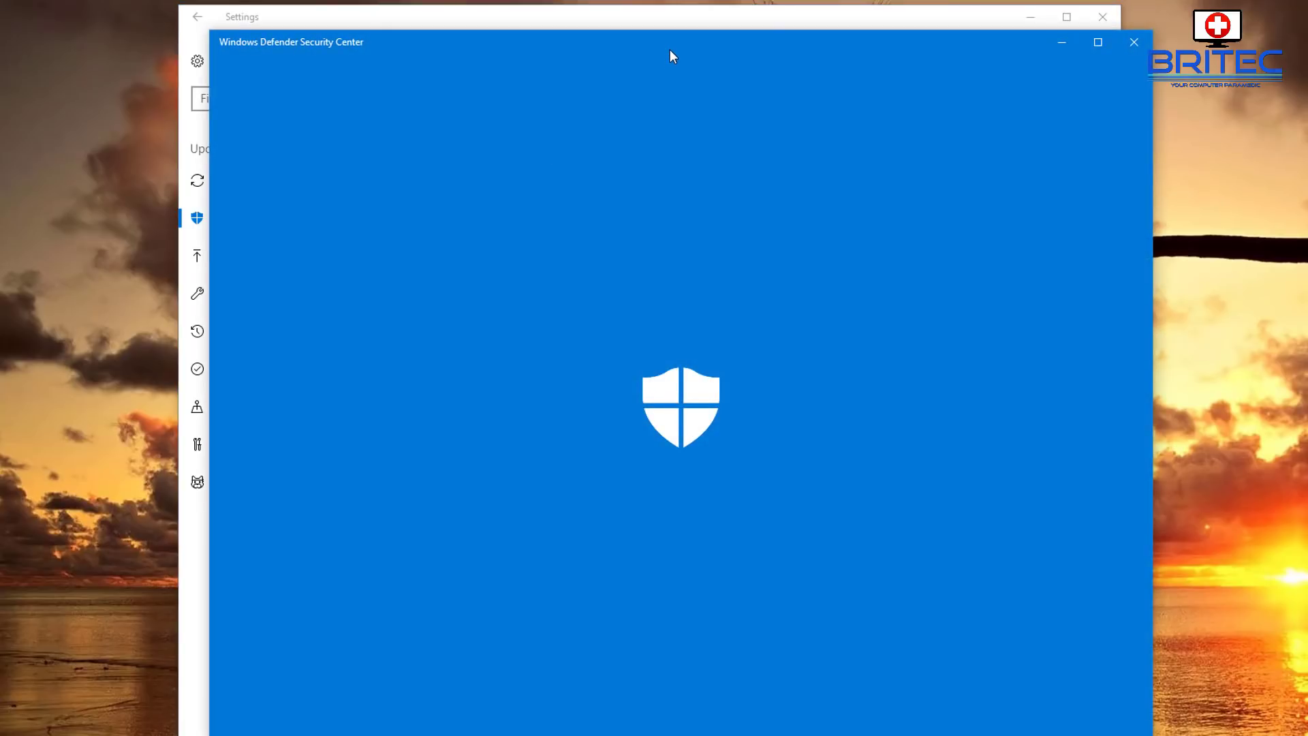
pyautogui.moveTo(667, 44); pyautogui.dragTo(660, 14)
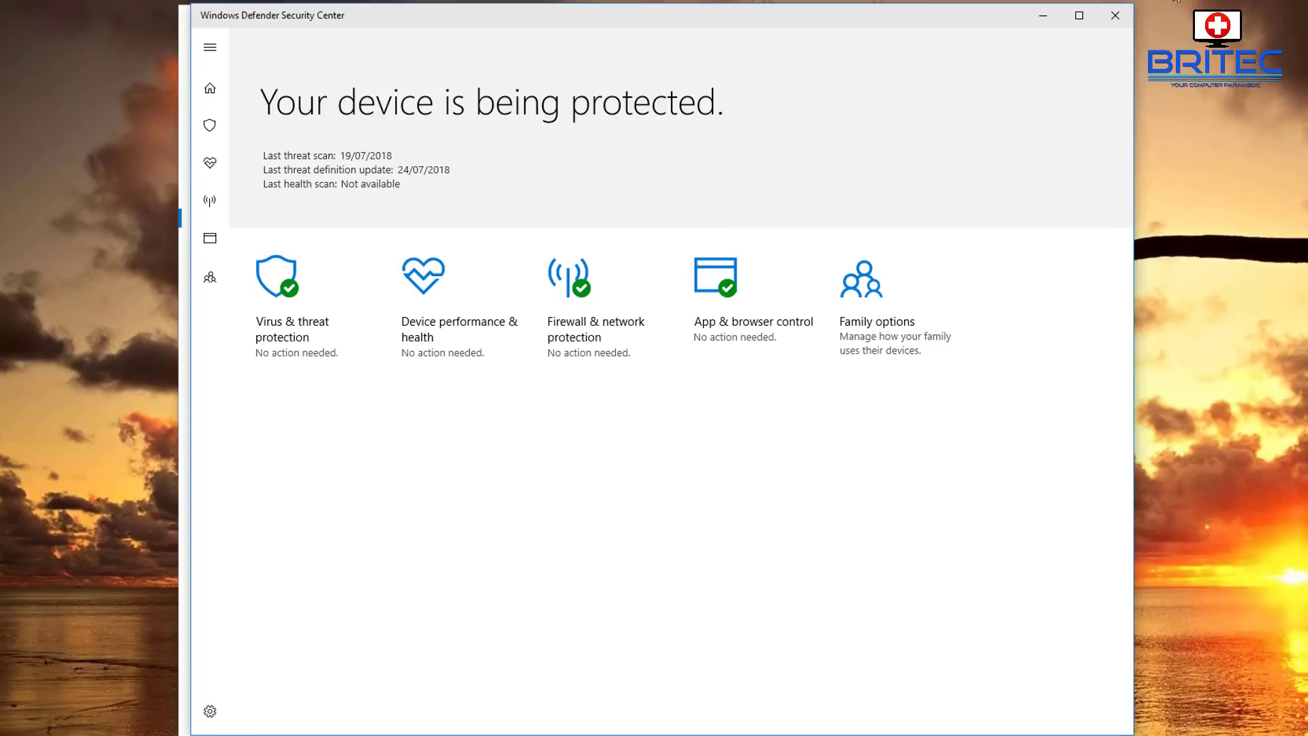
pyautogui.click(1111, 19)
# - Close Settings and subscribe to the Britec YouTube channel, now showing 206K subscribers
pyautogui.click(1110, 19)
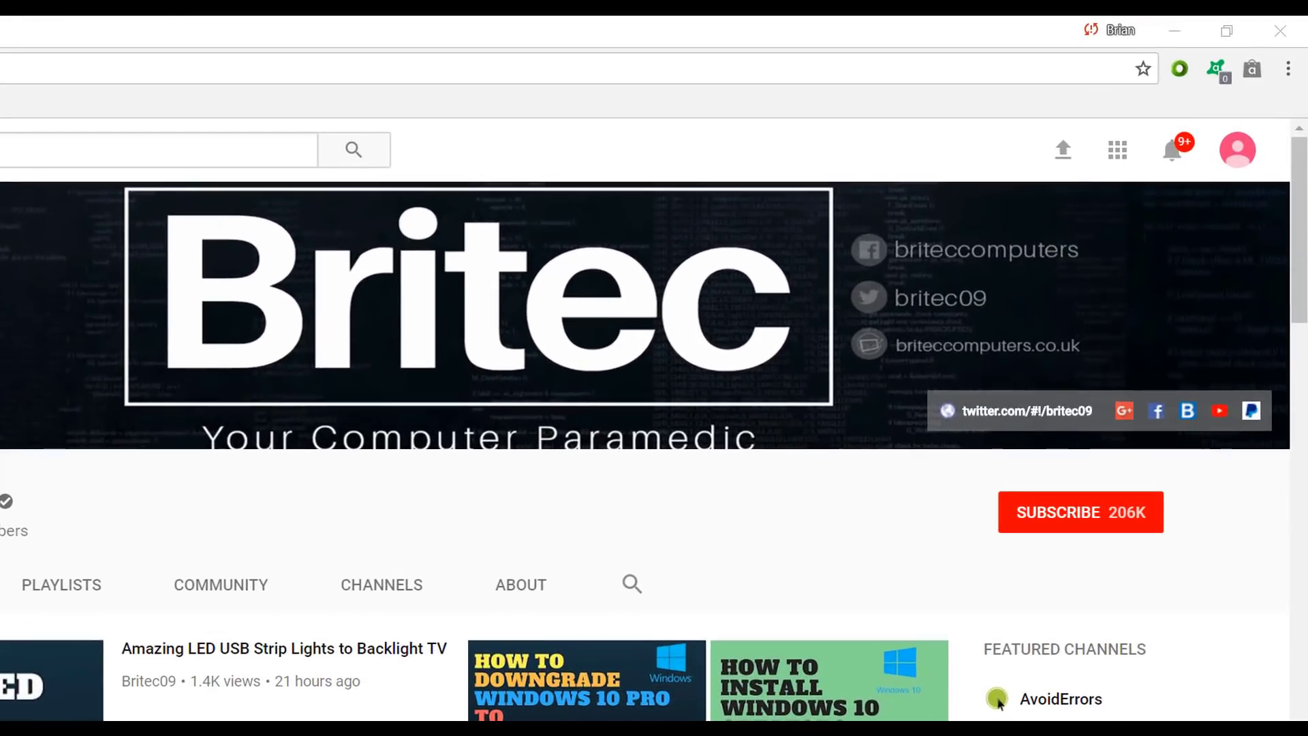
pyautogui.click(1095, 528)
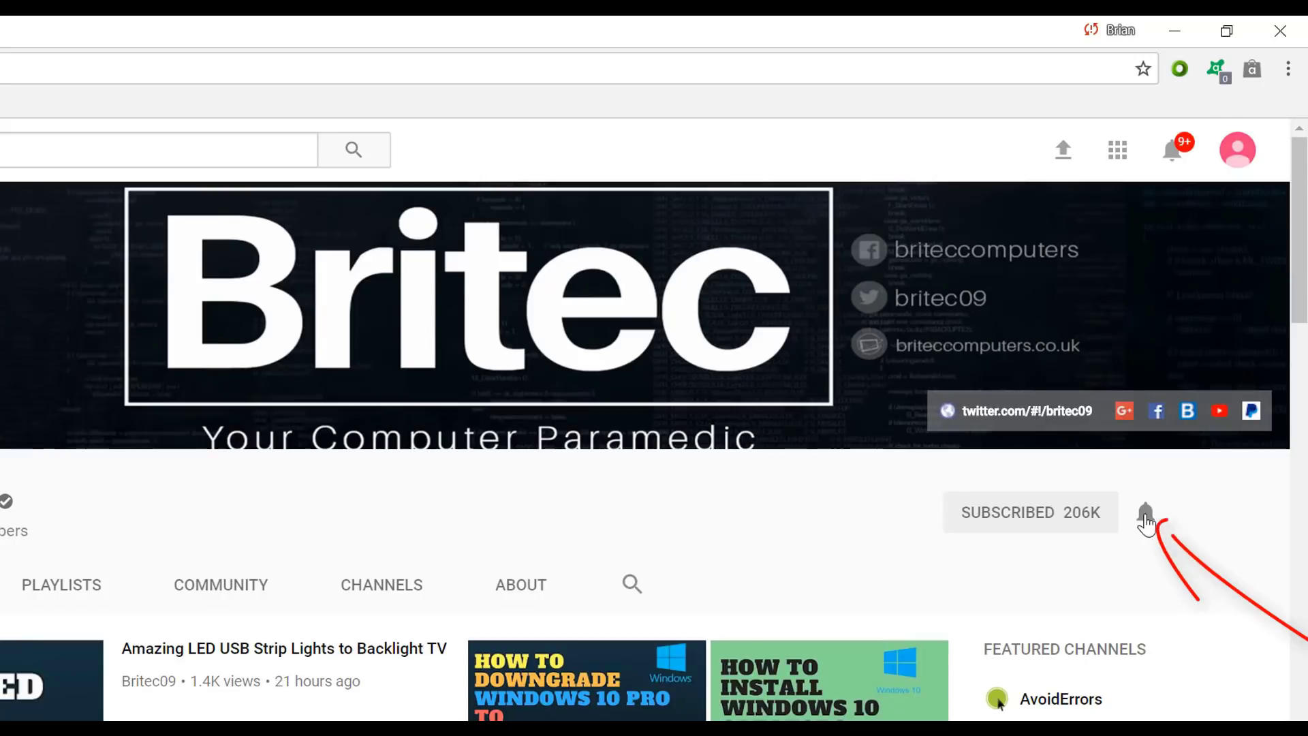